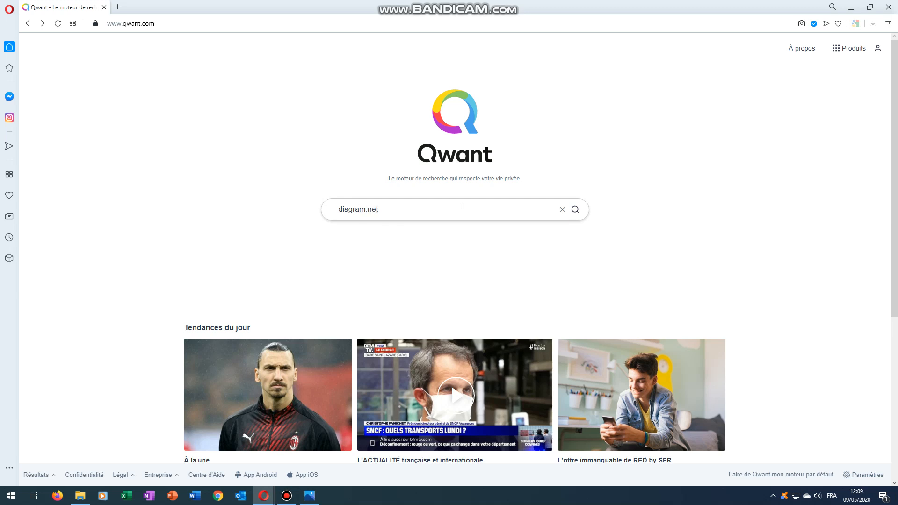
Open the diagrams.net editor from a web search, start a blank diagram without choosing a storage location, and hide the grid.
key(Return)
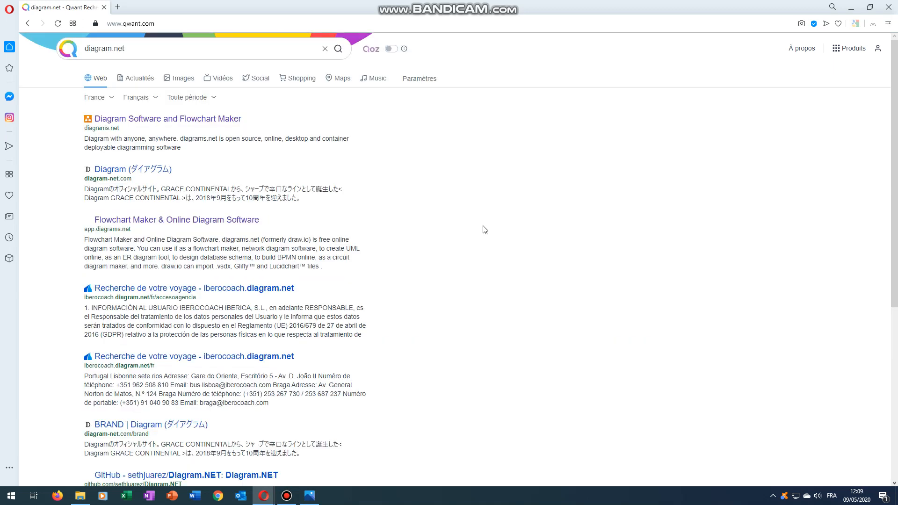
click(202, 120)
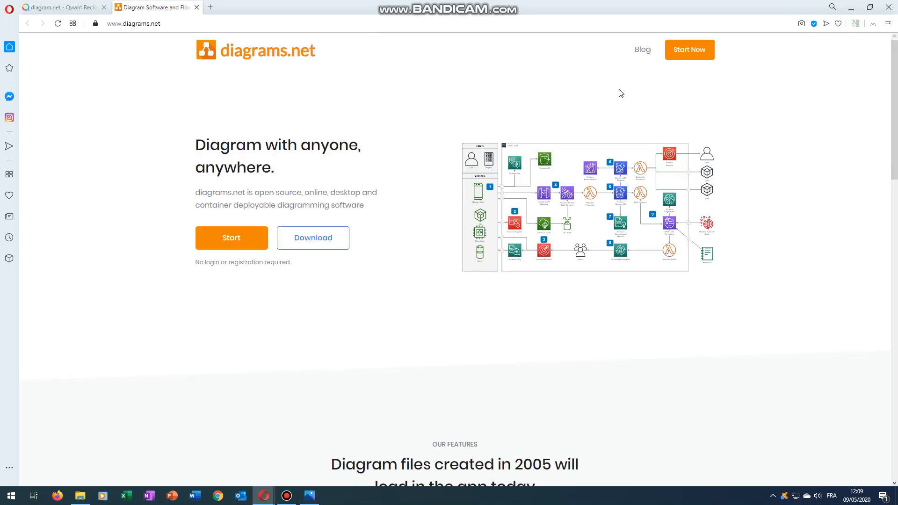
click(696, 55)
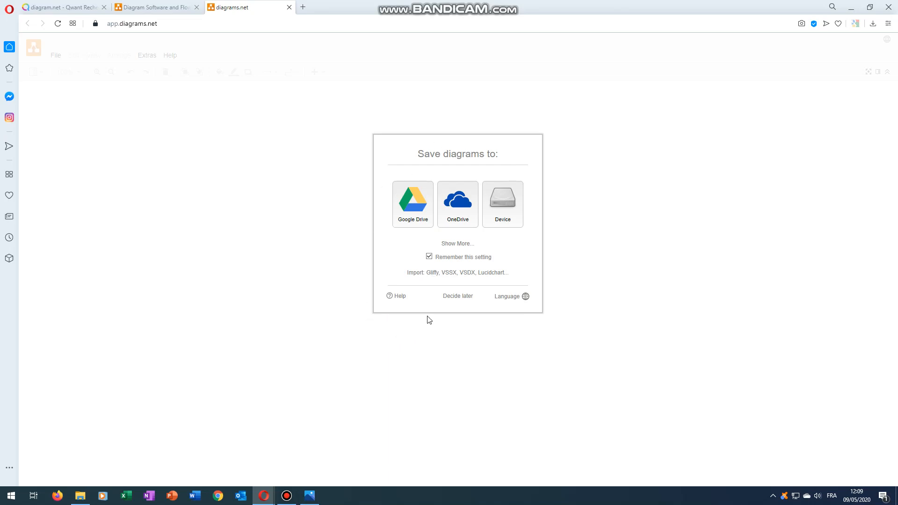
click(453, 297)
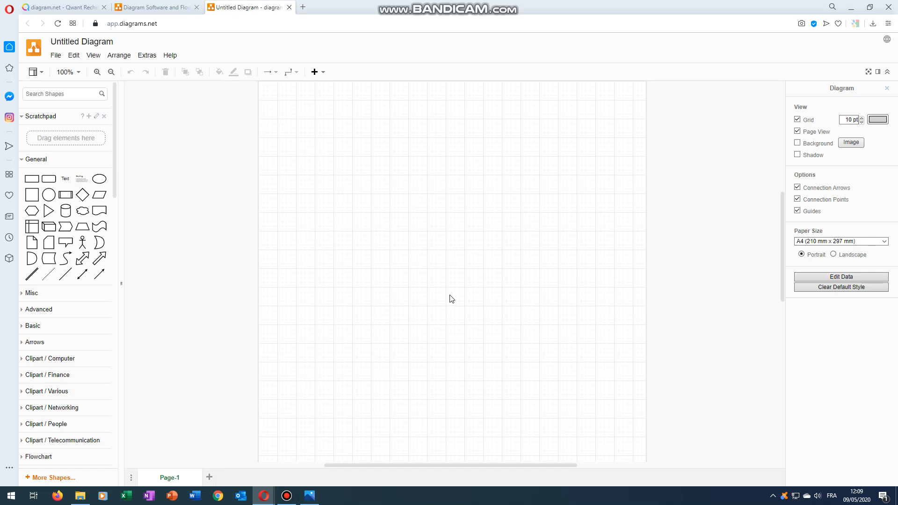
click(797, 121)
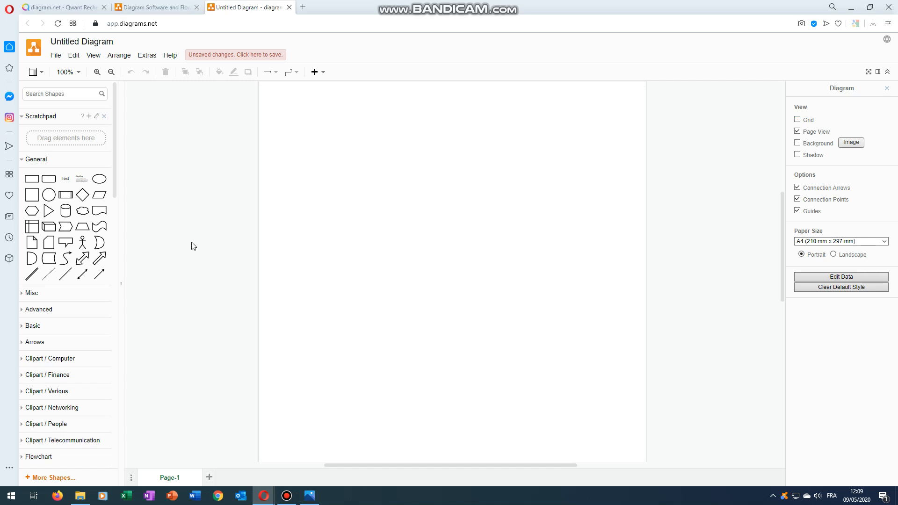
Browse the General and Active Directory collections in the additional shapes dialog and enable the Active Directory library.
click(57, 478)
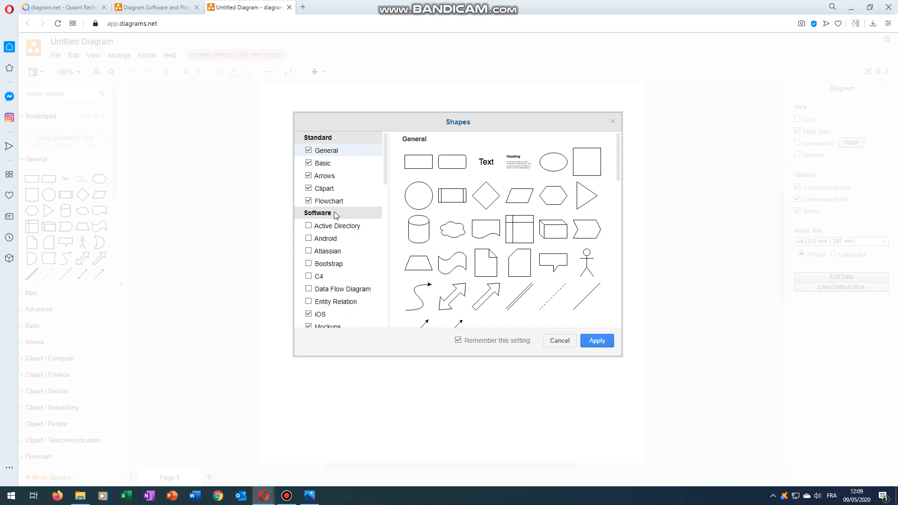
scroll(336, 215, down, 5)
scroll(335, 215, up, 5)
scroll(485, 187, down, 10)
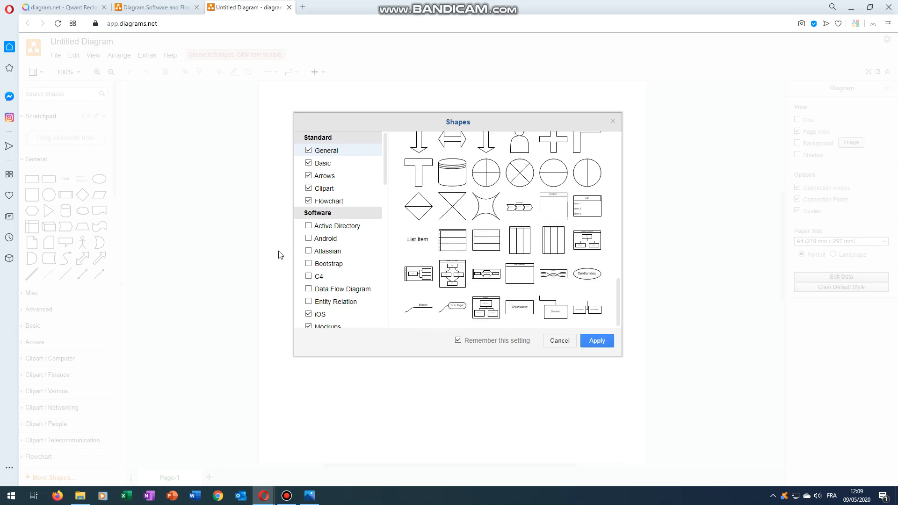
mouse_move(323, 226)
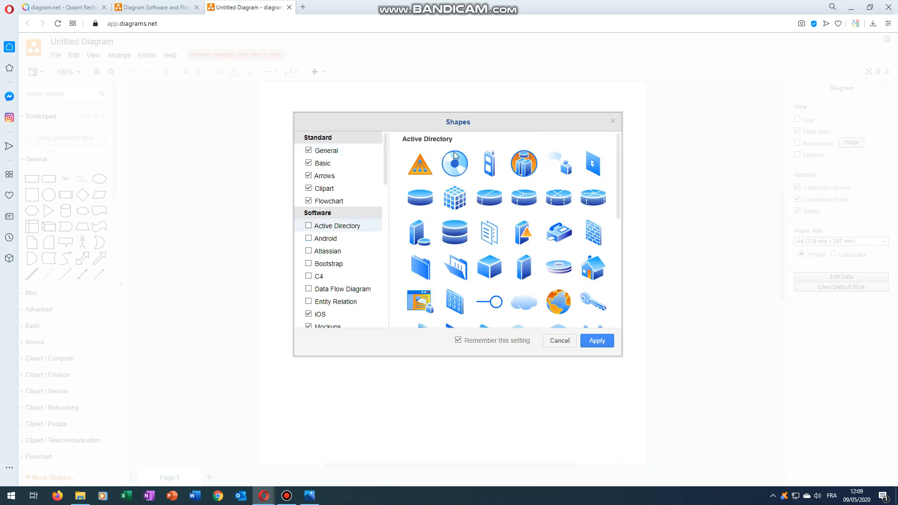
scroll(512, 215, down, 5)
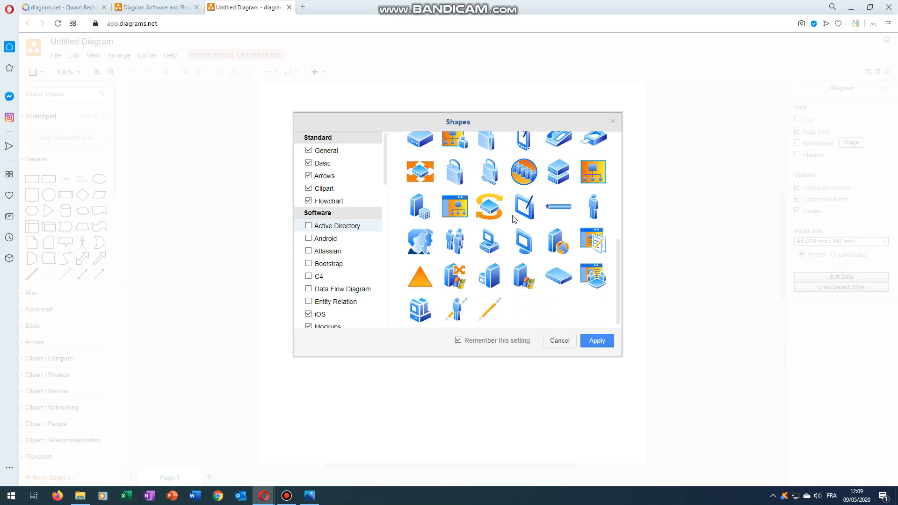
scroll(513, 218, up, 5)
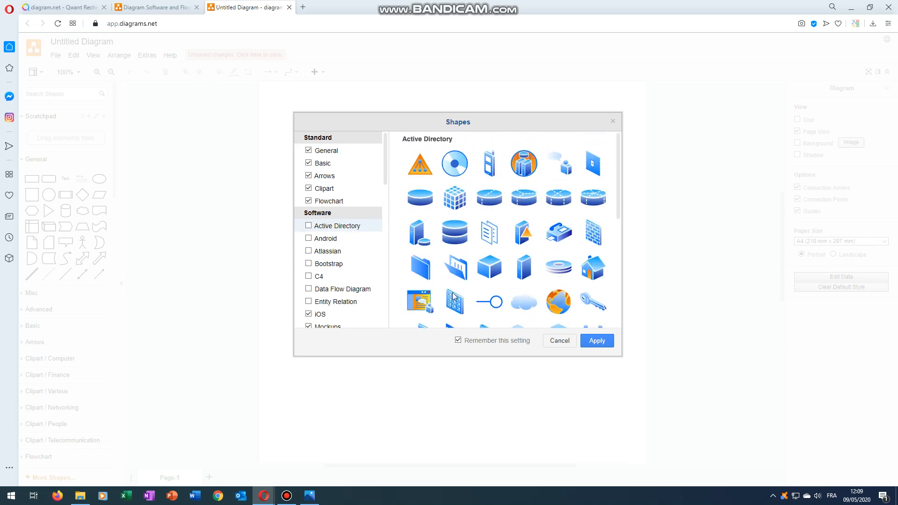
click(309, 226)
Preview the AWS17, AWS18 and AWS19 collections, then enable the AWS 3D library and apply the shape selection.
scroll(348, 248, down, 3)
scroll(350, 249, down, 1)
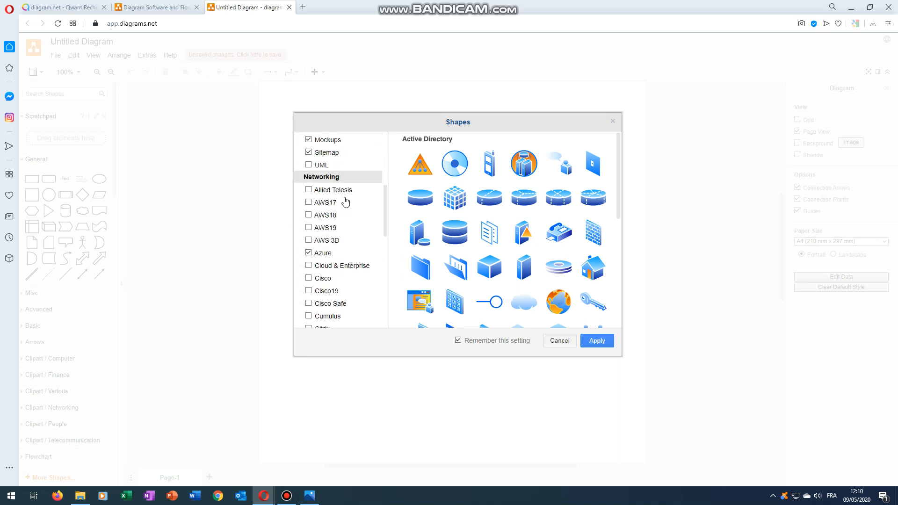
click(318, 206)
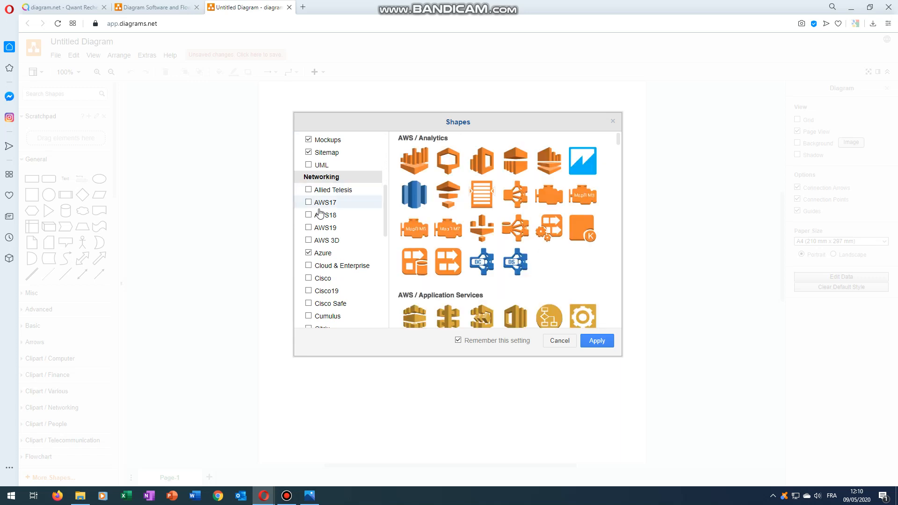
click(321, 216)
drag(322, 228, 318, 225)
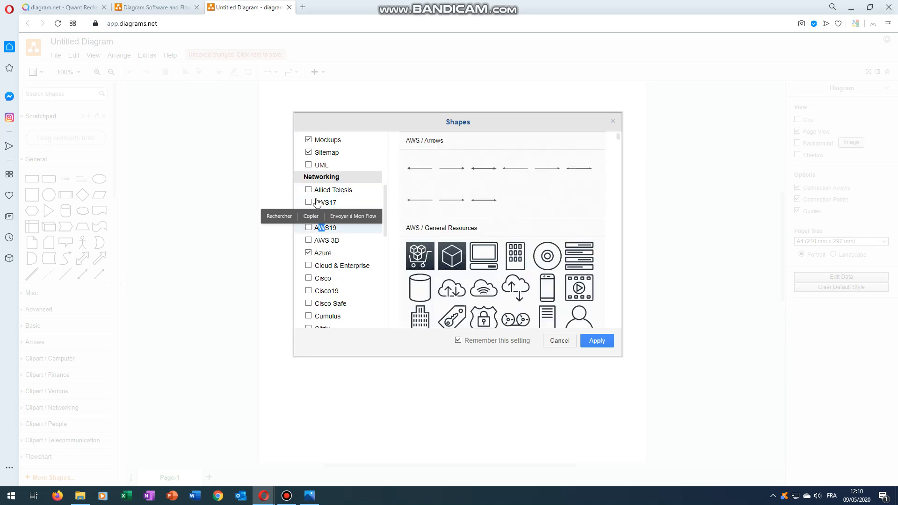
click(353, 233)
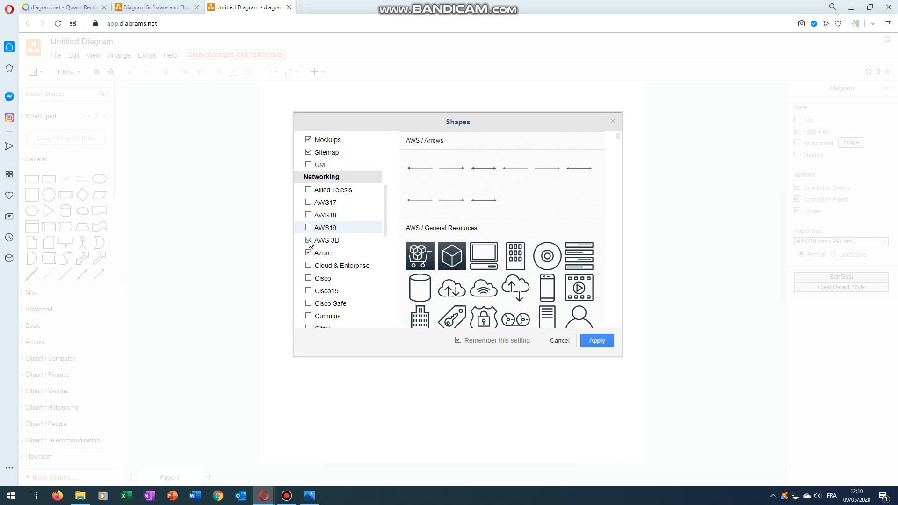
scroll(354, 252, down, 2)
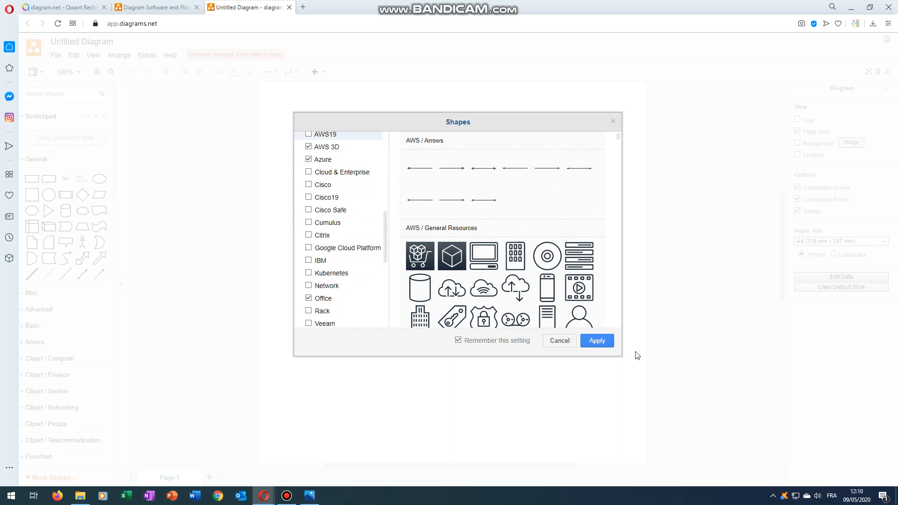
click(603, 344)
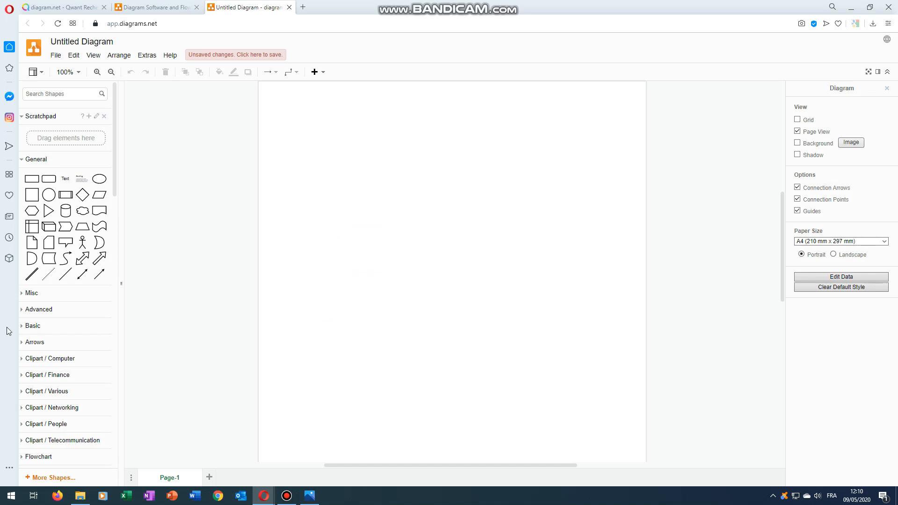
Insert the Twitter icon from the Web Icons library onto the page.
drag(115, 158, 114, 442)
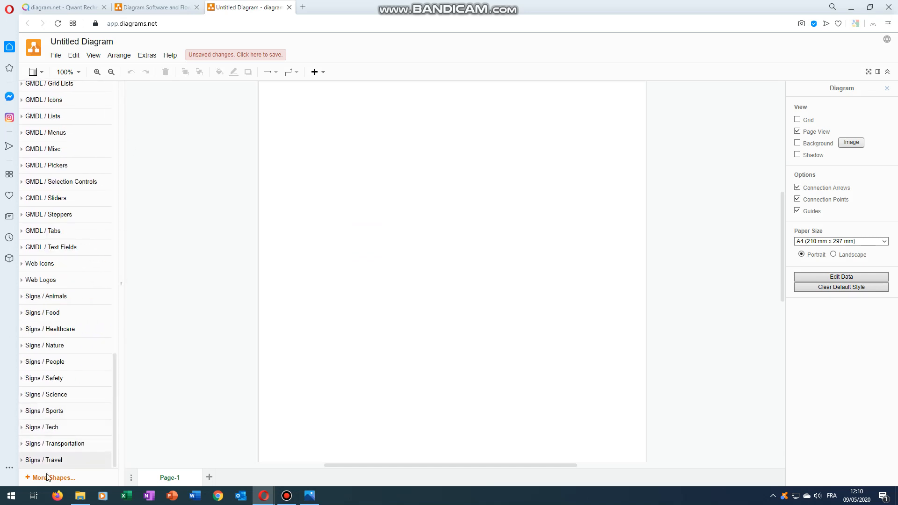
click(56, 429)
scroll(52, 388, up, 2)
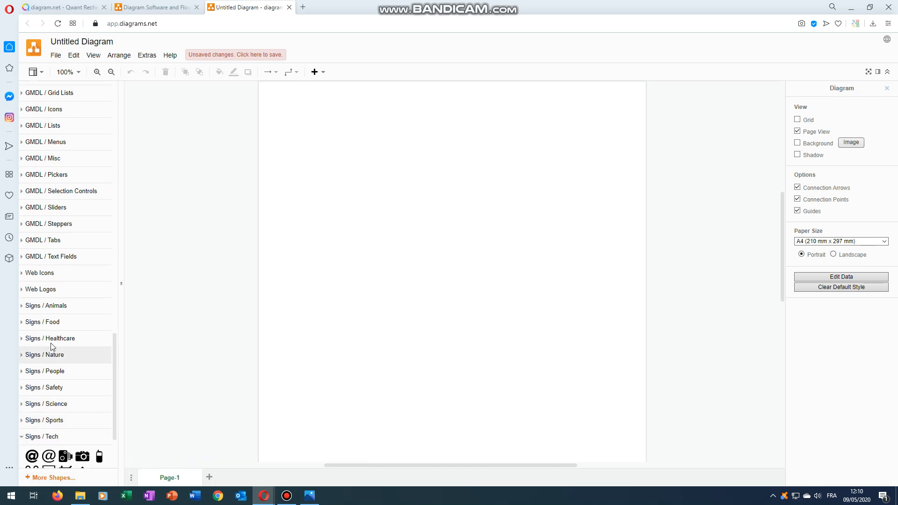
click(36, 359)
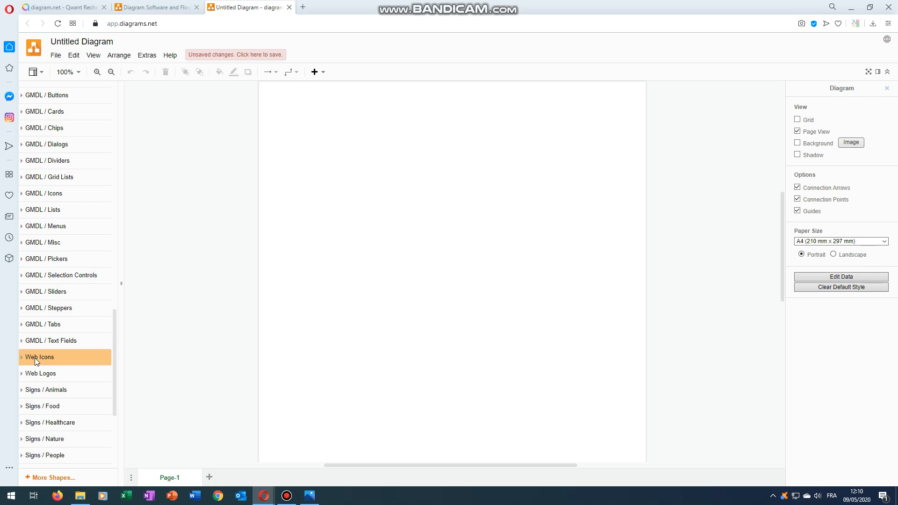
scroll(36, 360, down, 3)
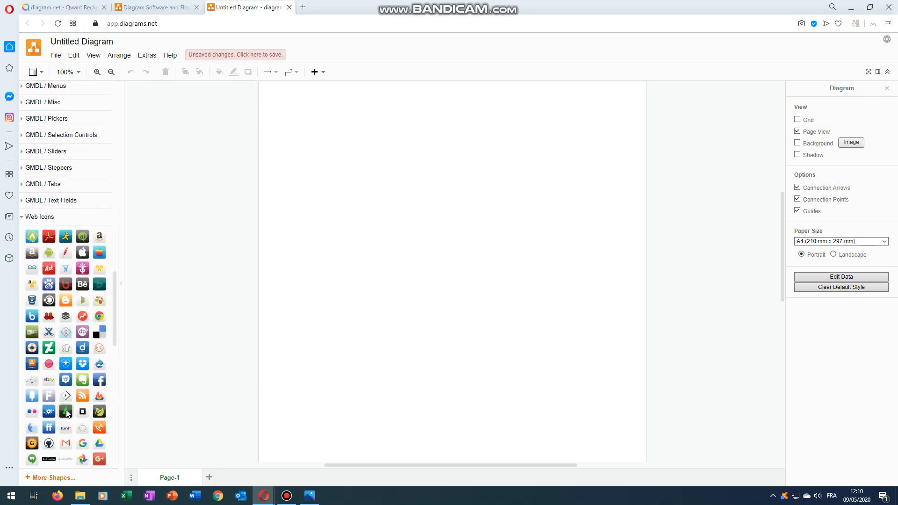
scroll(65, 387, down, 7)
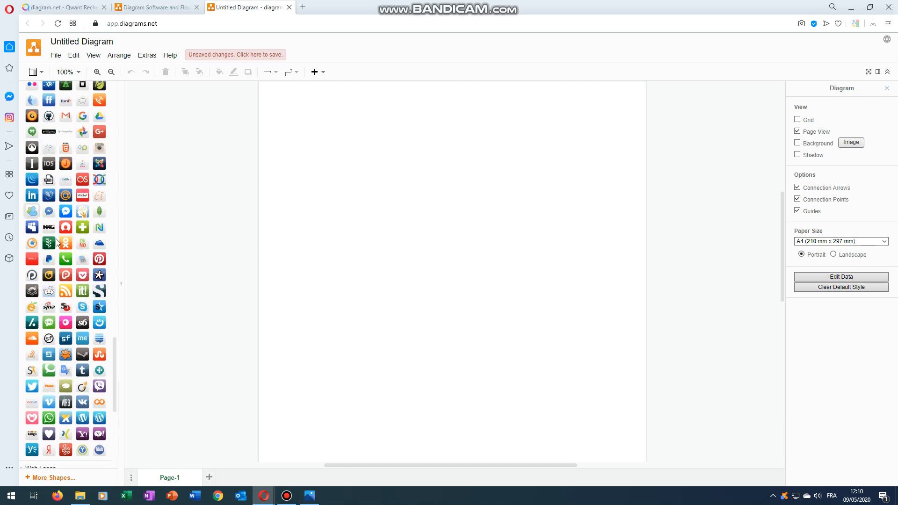
scroll(66, 355, down, 1)
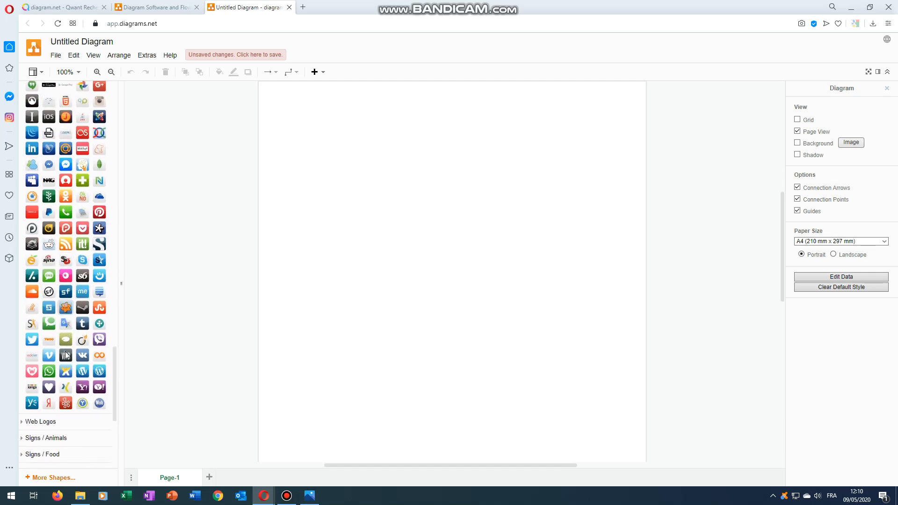
click(34, 340)
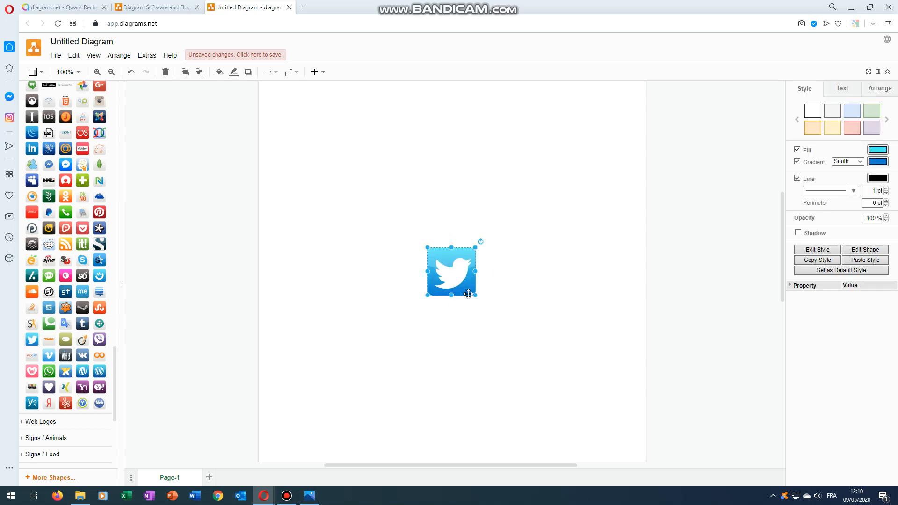
Add the text label "Twitter" below the icon and format it in bold Comic Sans MS.
double_click(447, 308)
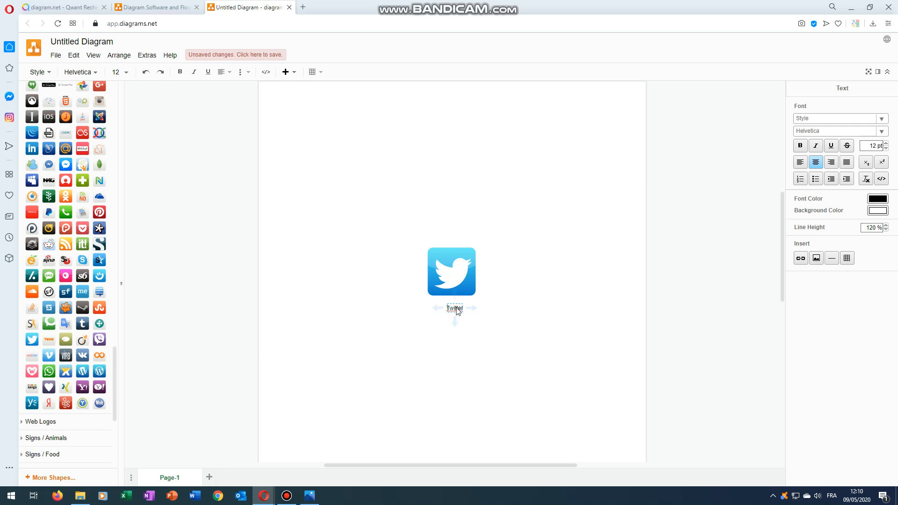
double_click(457, 310)
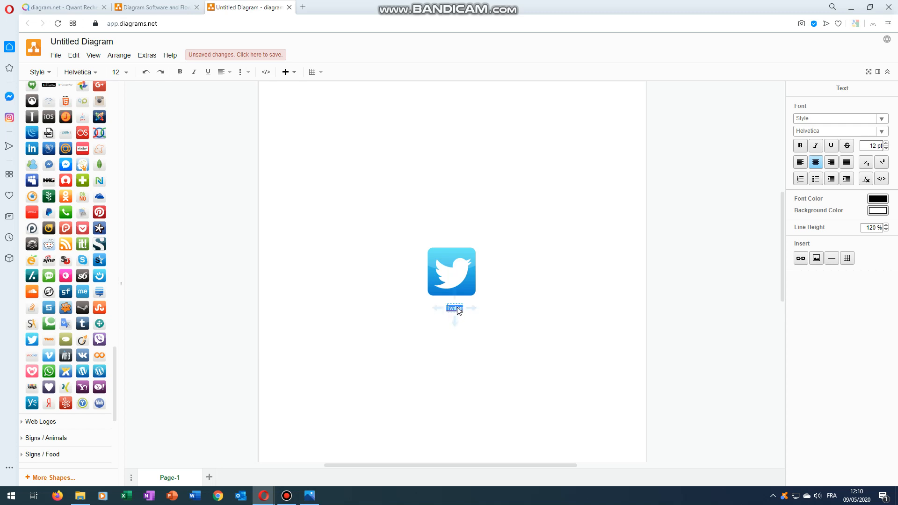
click(800, 146)
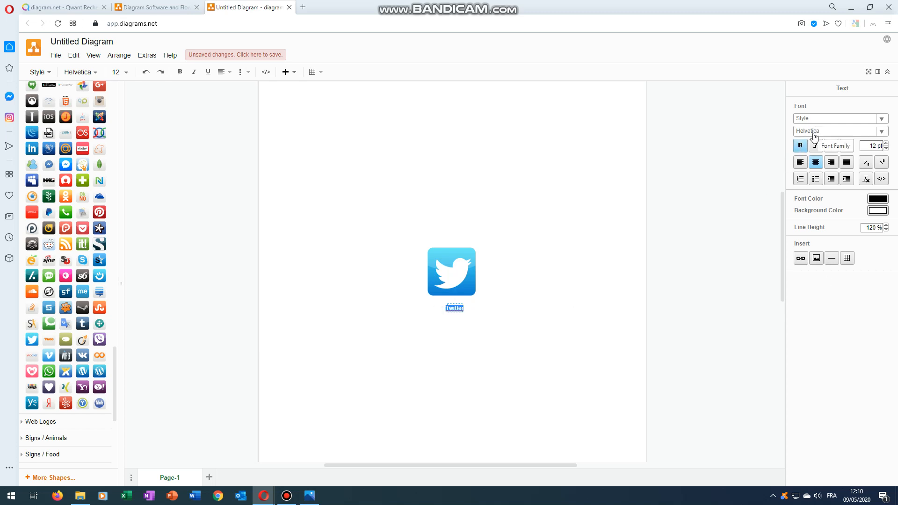
click(815, 136)
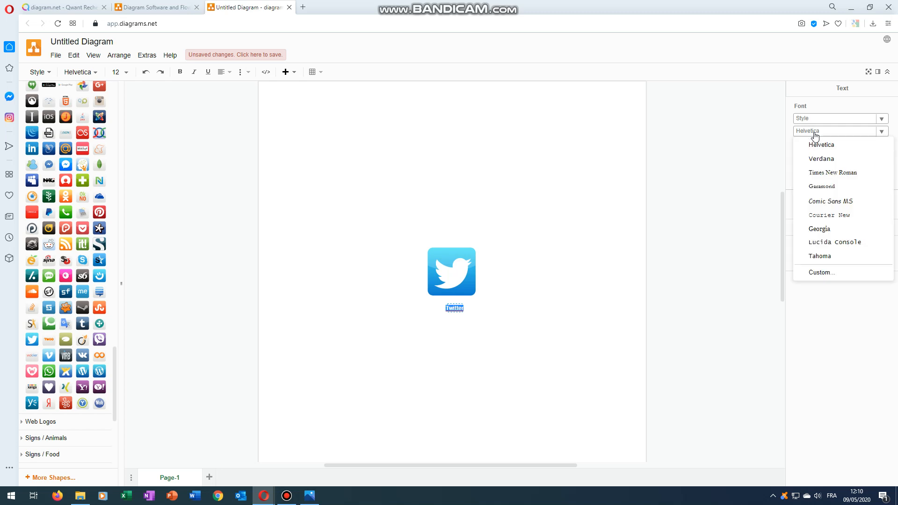
click(830, 201)
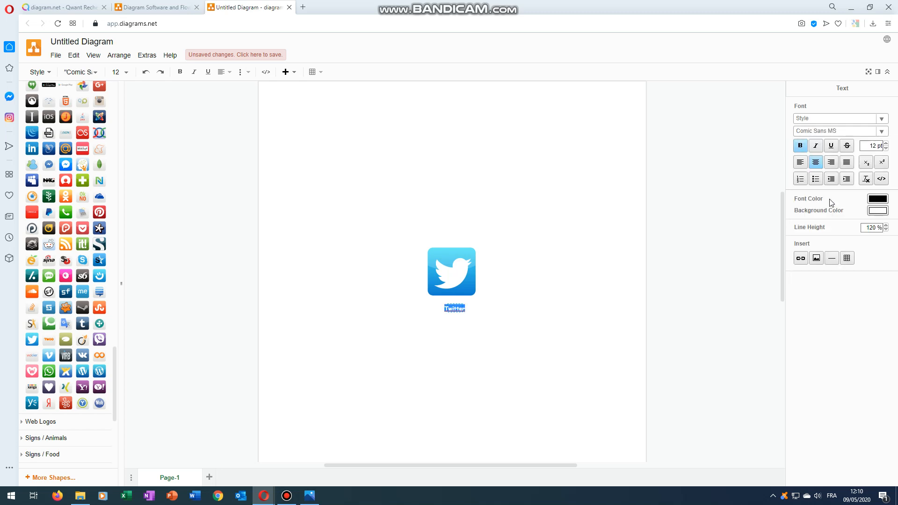
Set the Twitter label's font size to 23 pt and centre its text after trying left alignment.
click(884, 143)
click(884, 143)
click(885, 144)
click(885, 144)
click(885, 144)
click(885, 144)
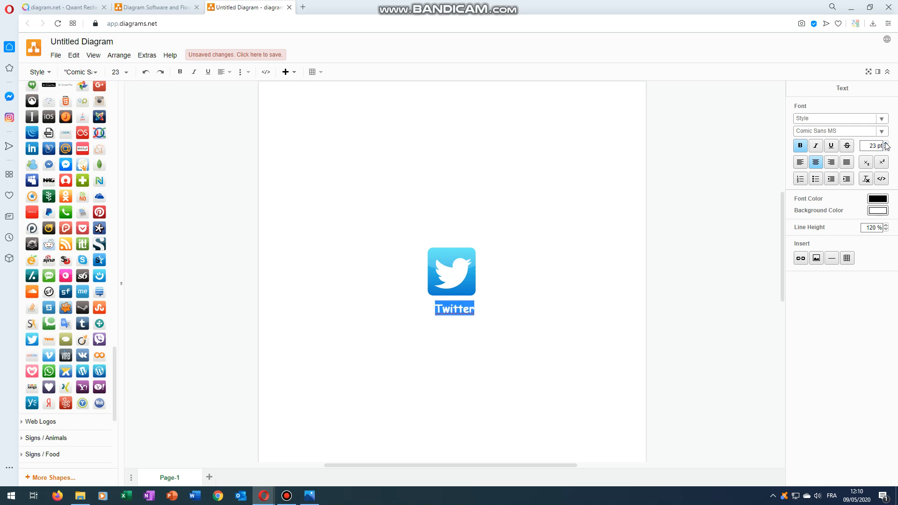
click(799, 162)
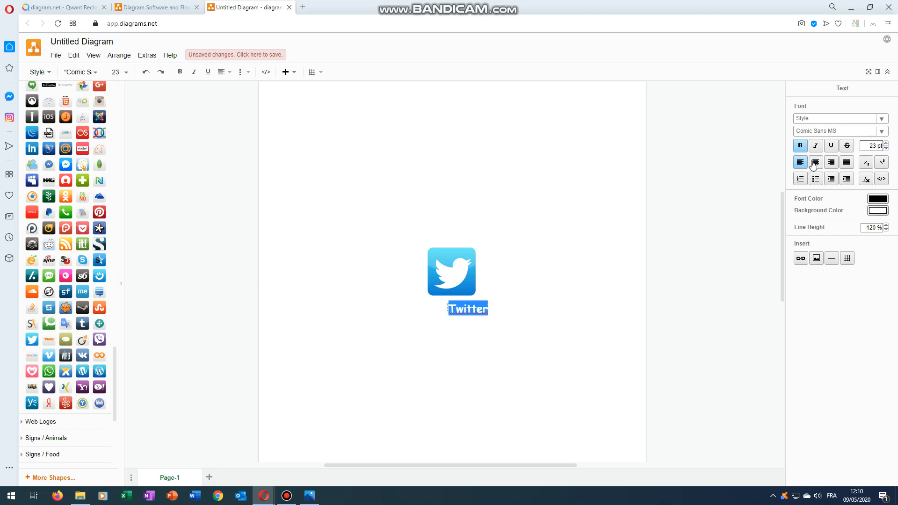
click(814, 164)
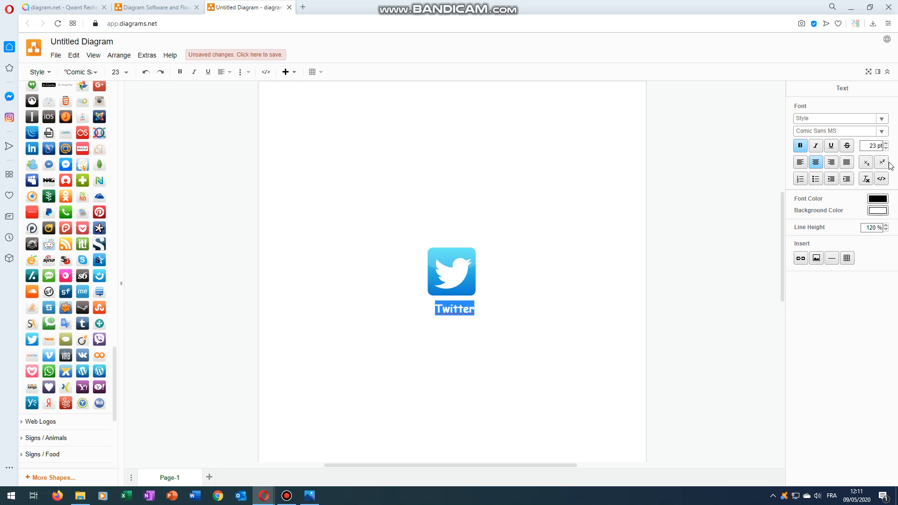
Change the Twitter label's font colour to cyan 33FFFF and finish editing the text.
click(876, 202)
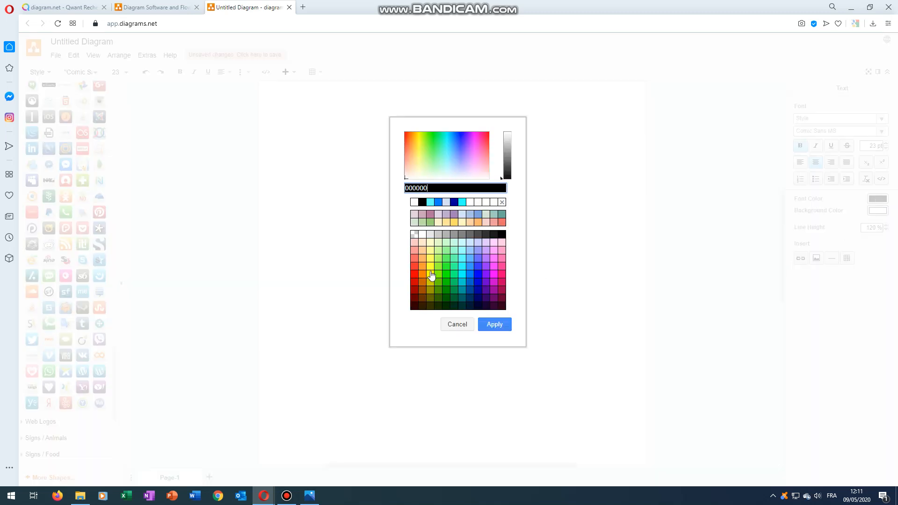
click(461, 274)
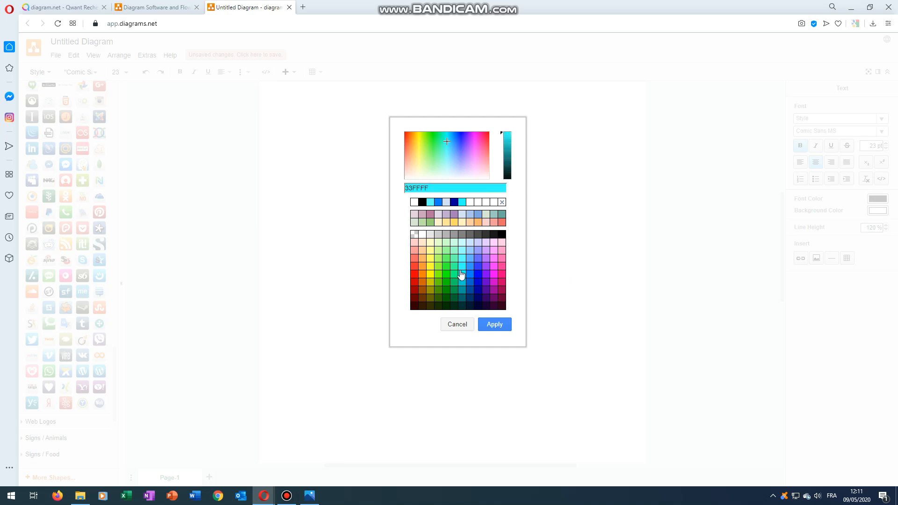
click(491, 323)
click(522, 299)
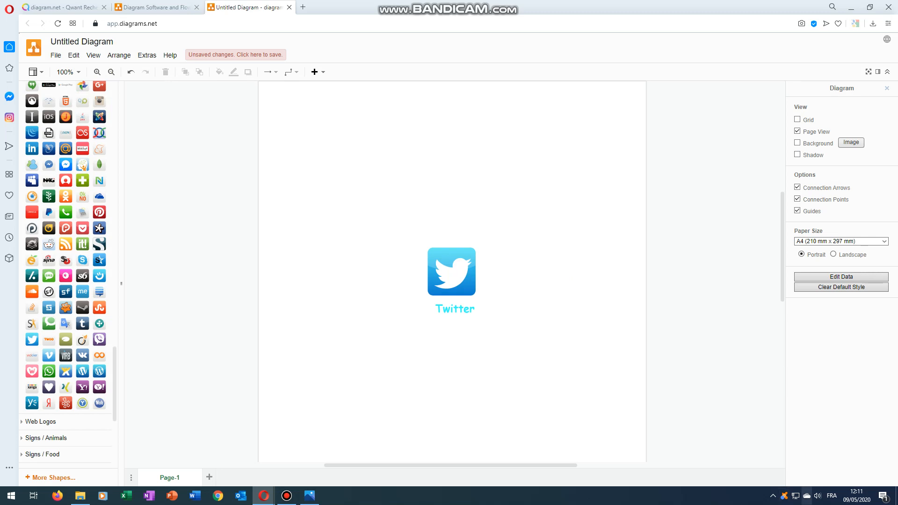
Insert the rounded gear icon shape from the Misc library and place it above and to the right of the Twitter icon.
key(alt+Tab)
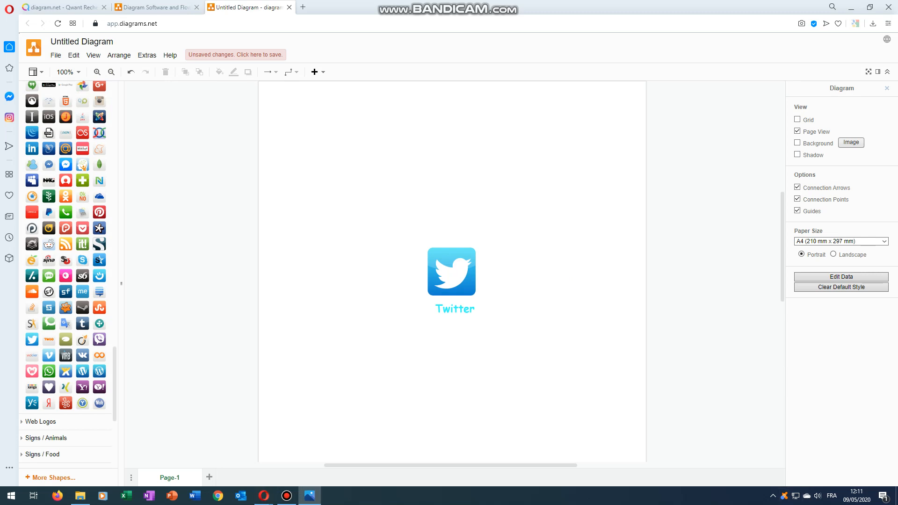
scroll(104, 211, up, 20)
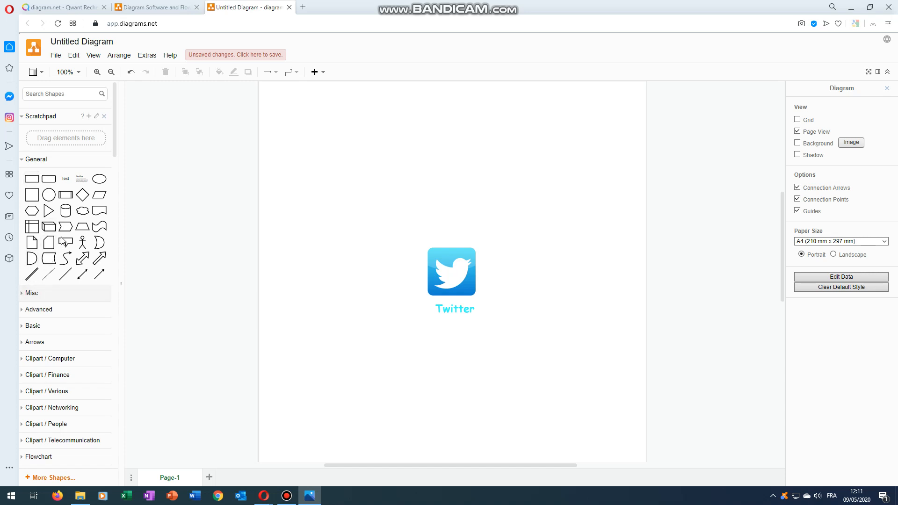
scroll(68, 232, down, 3)
scroll(35, 294, up, 3)
click(35, 294)
scroll(36, 281, down, 3)
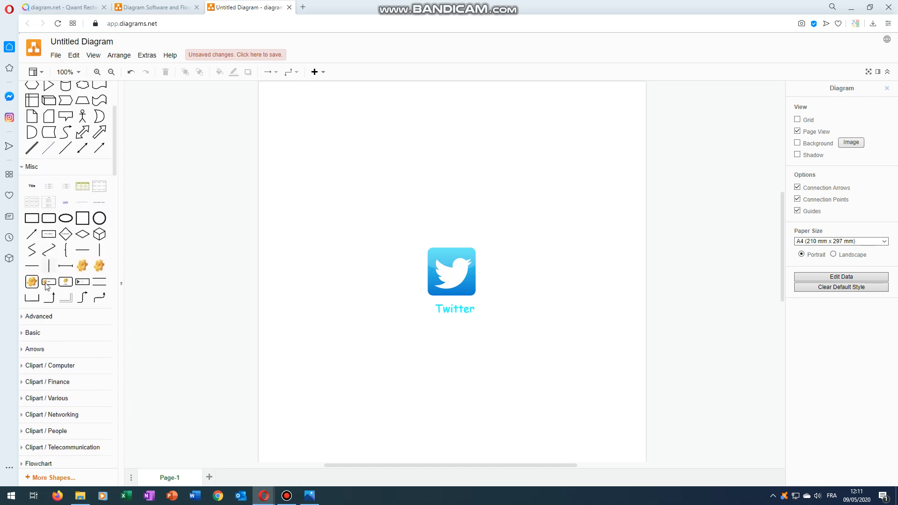
mouse_move(26, 270)
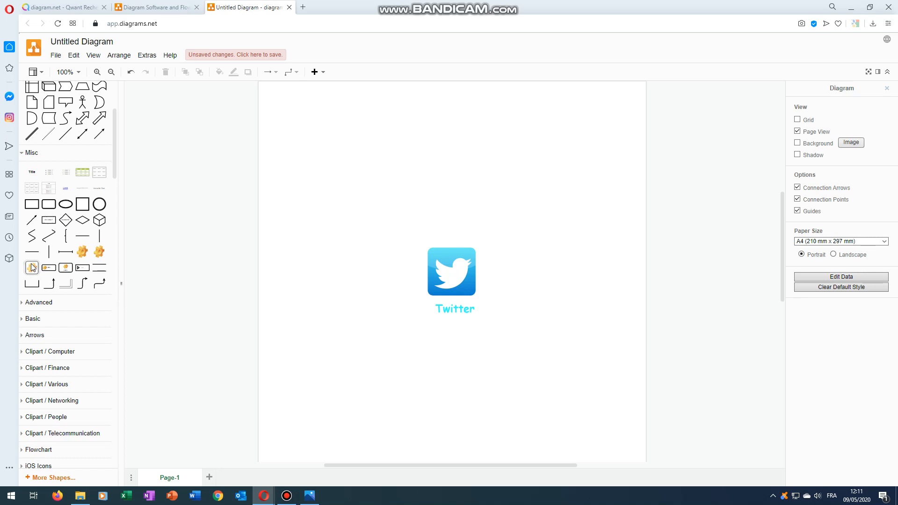
click(32, 268)
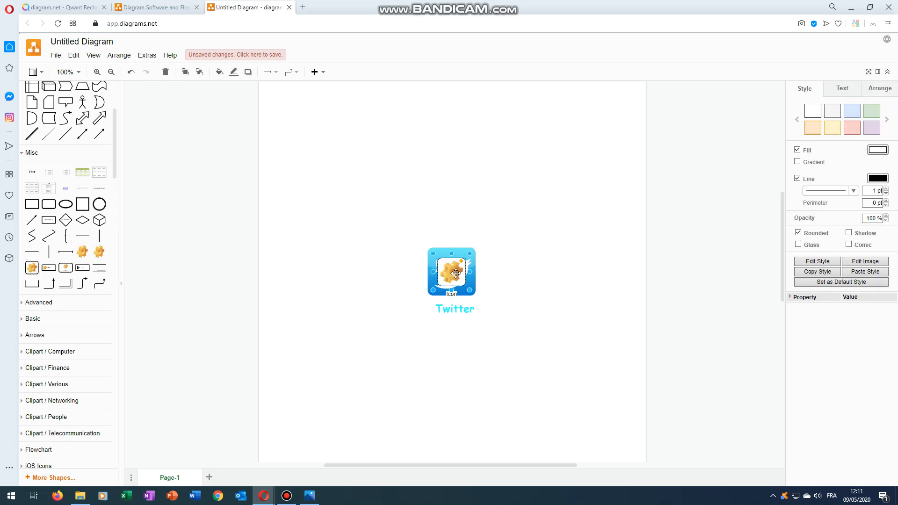
drag(451, 277, 509, 228)
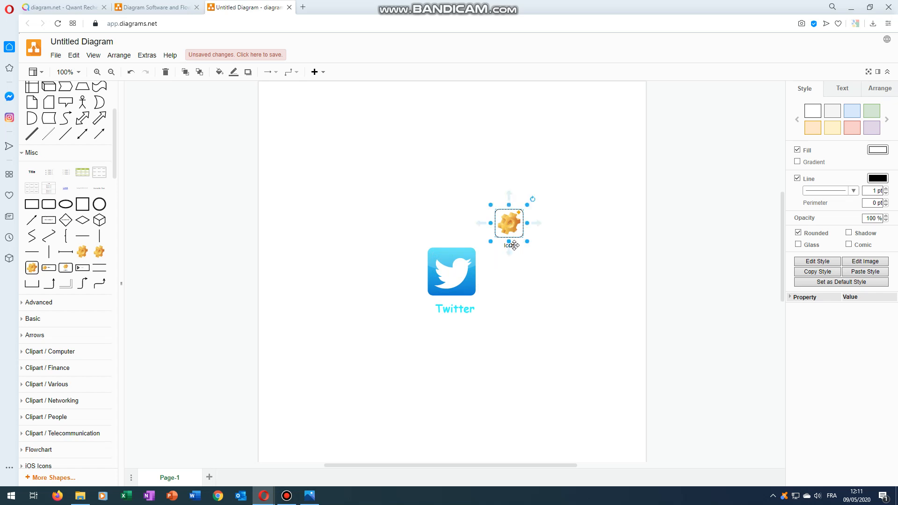
Replace the gear icon's label with "créé en 2006".
double_click(513, 246)
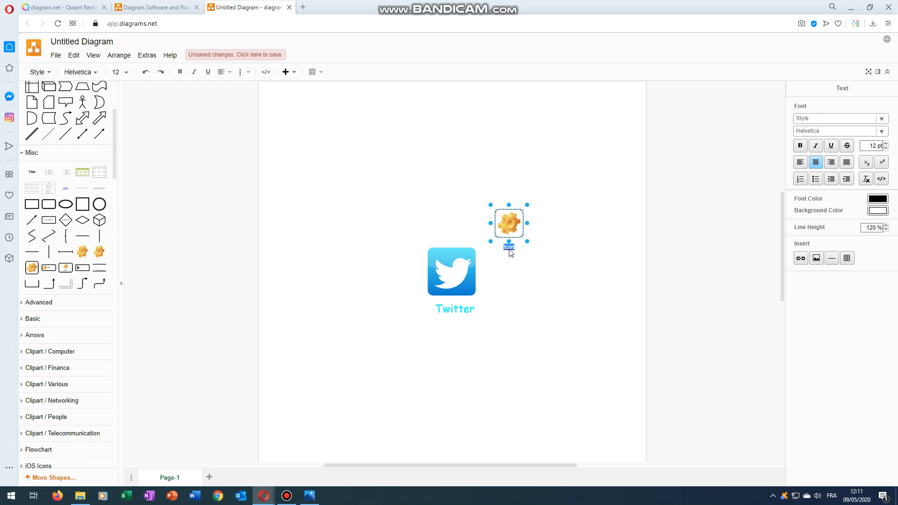
key(BackSpace)
text(créé en 2006)
click(368, 257)
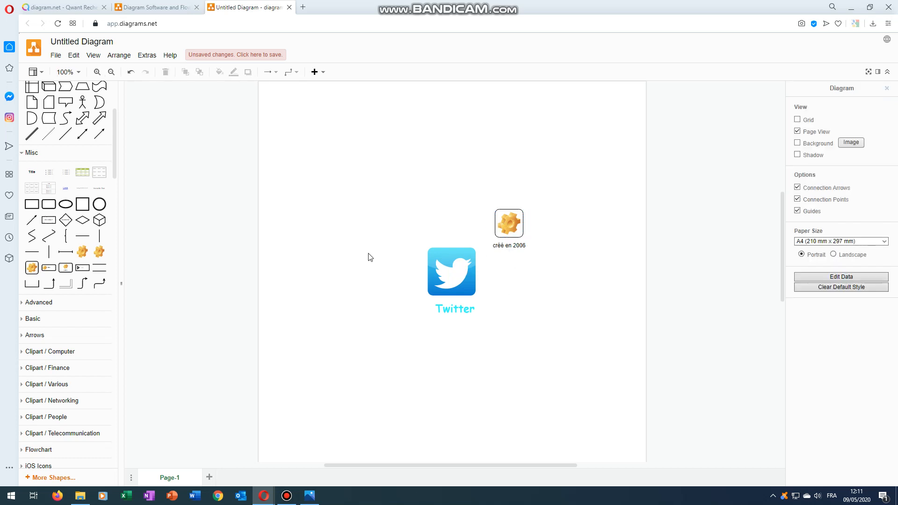
Insert a Vertical Elbow connector from the Misc library and stretch it from above the Twitter icon to the gear icon's left side.
scroll(104, 146, up, 1)
scroll(104, 146, up, 3)
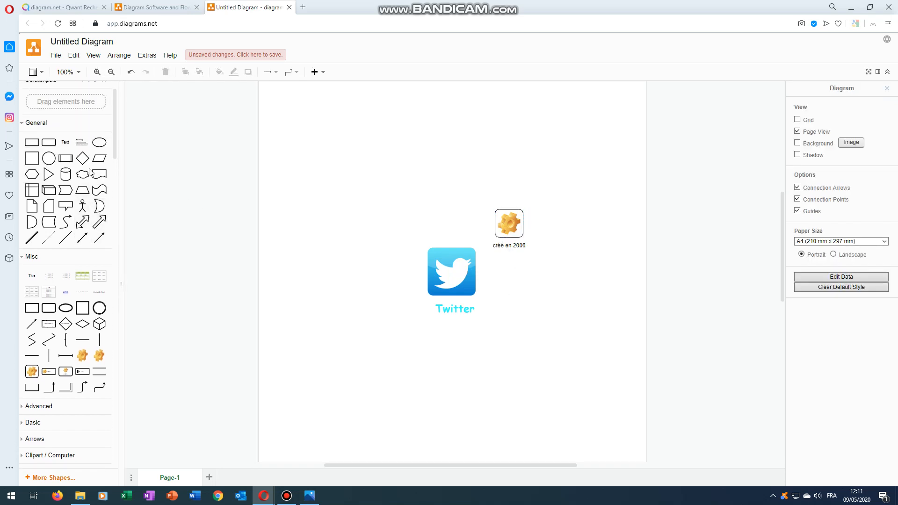
scroll(34, 252, down, 1)
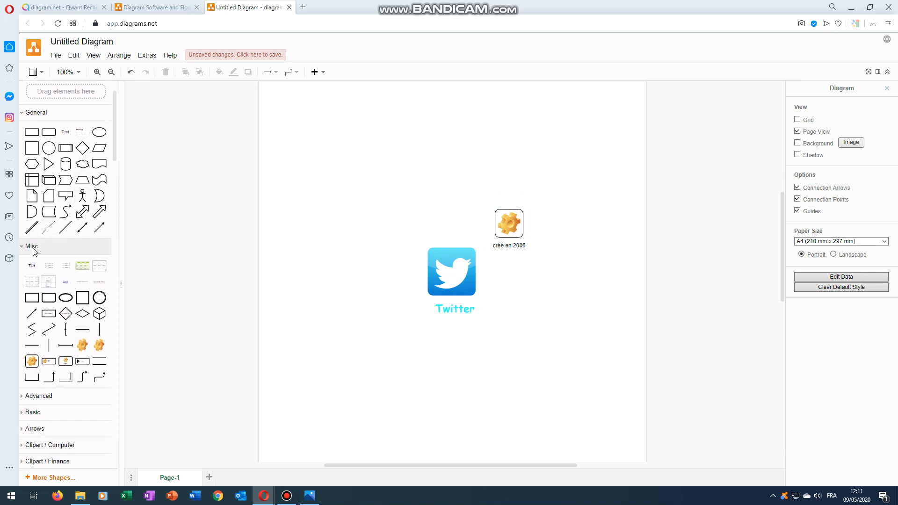
scroll(61, 281, down, 5)
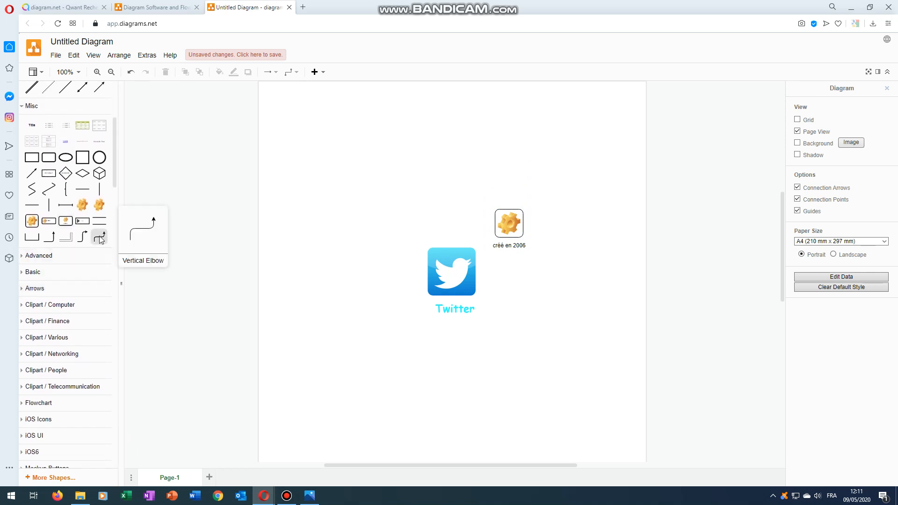
click(100, 238)
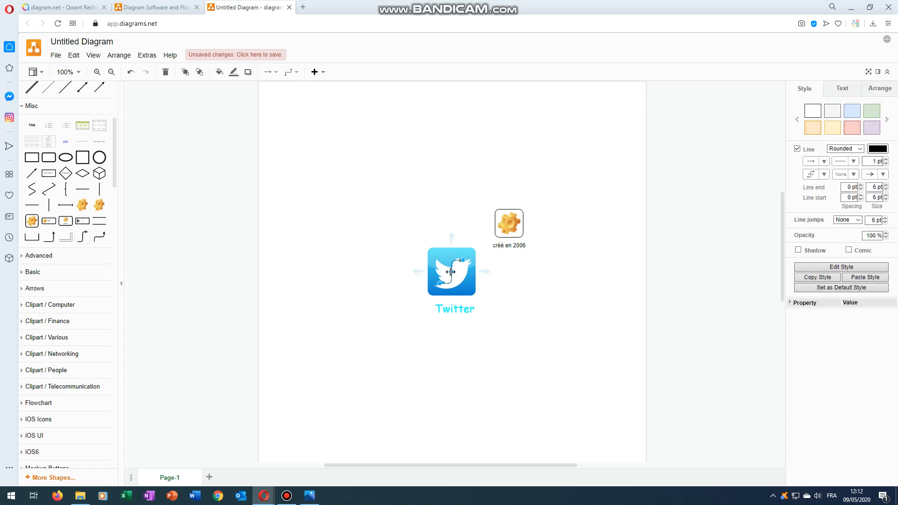
drag(450, 272, 454, 226)
drag(449, 287, 446, 244)
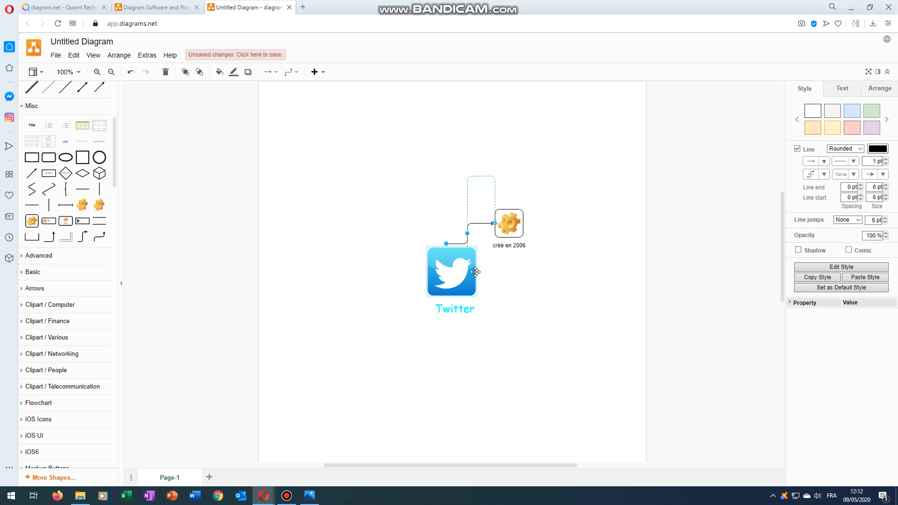
Attach the connector's start to the Twitter icon and reshape it into a single bend leading from the icon's top edge to the gear.
drag(475, 271, 475, 271)
drag(481, 176, 461, 214)
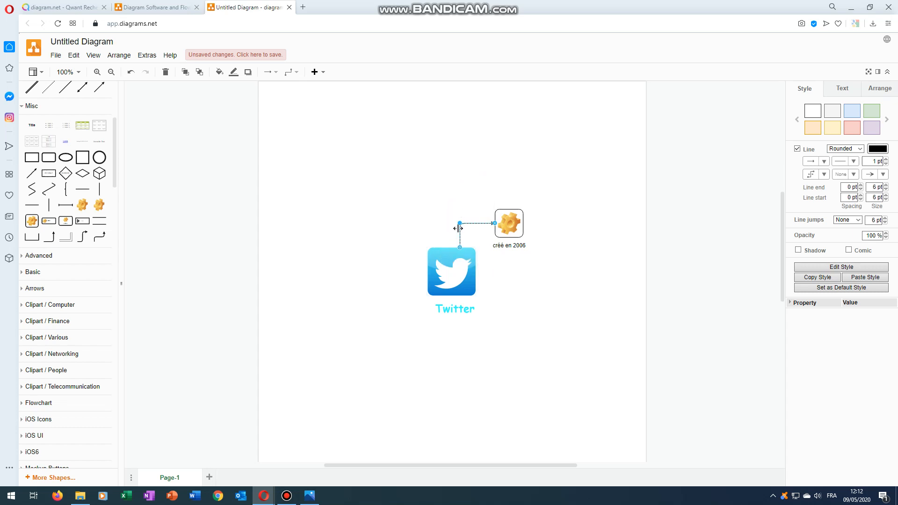
drag(460, 224, 466, 239)
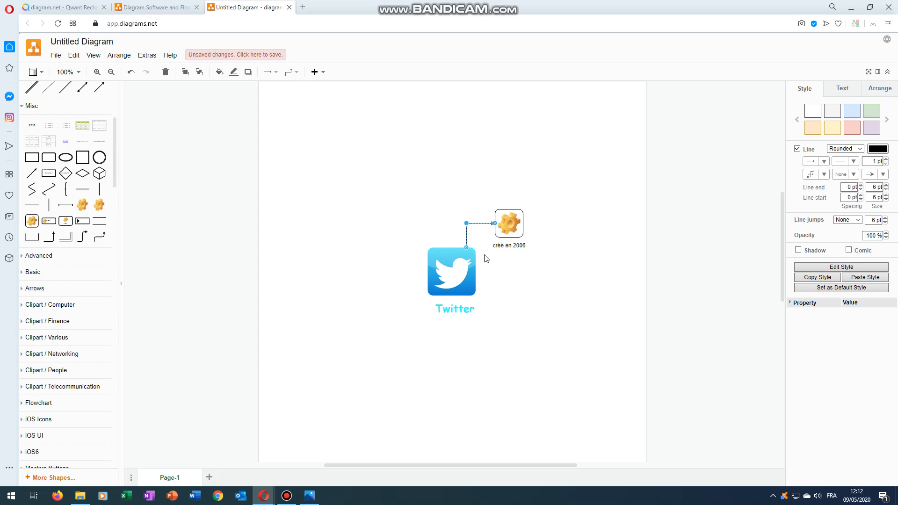
click(561, 290)
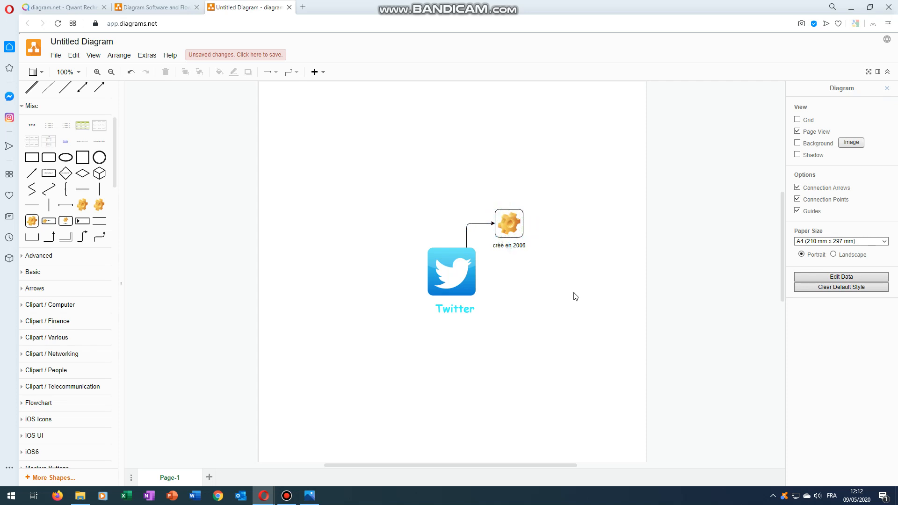
Browse the Clipart Computer, Networking, Various and Telecommunication libraries for a suitable shape.
click(64, 306)
scroll(64, 310, down, 5)
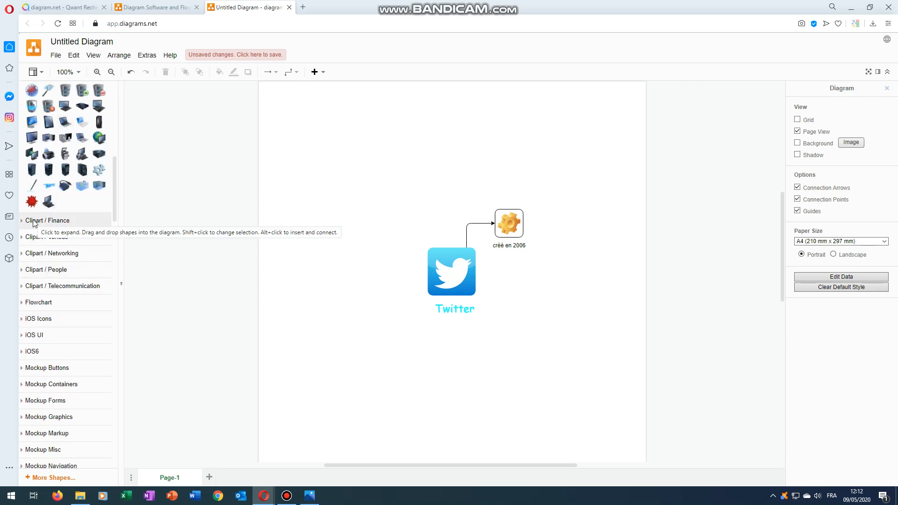
click(72, 252)
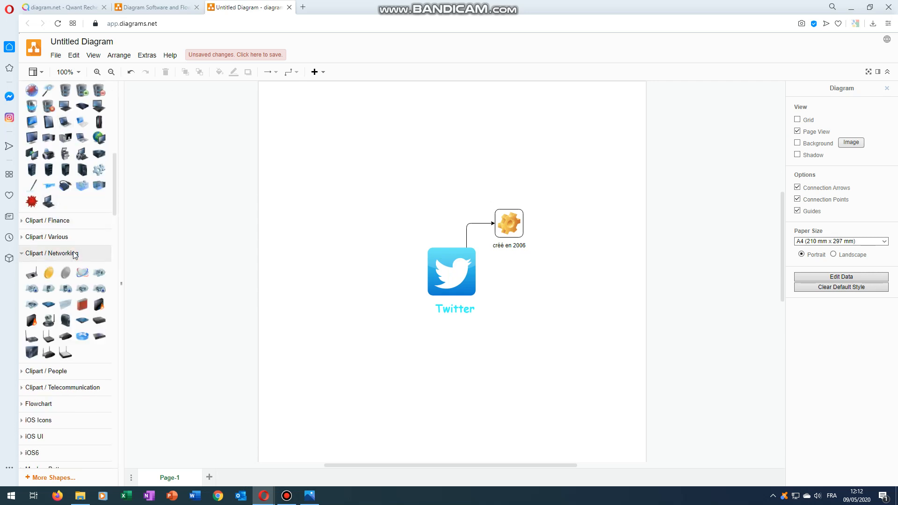
click(70, 236)
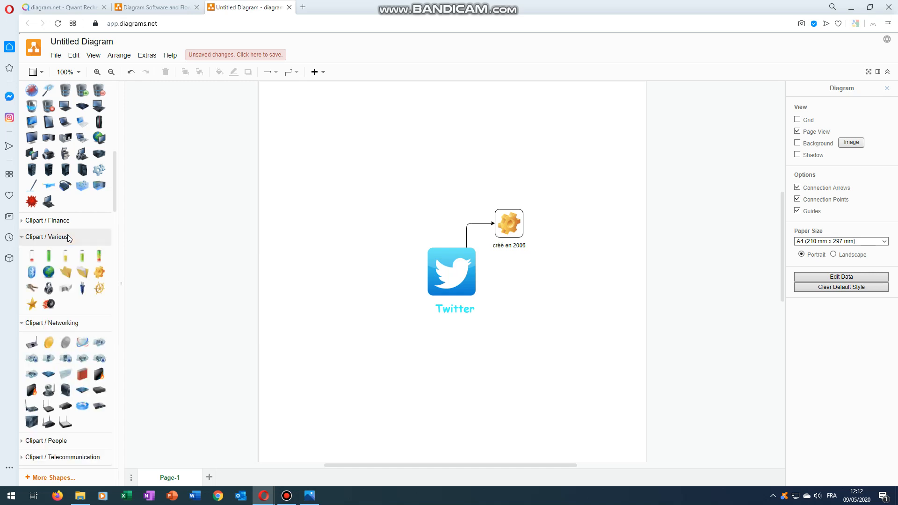
scroll(68, 237, down, 4)
scroll(71, 225, down, 2)
click(75, 177)
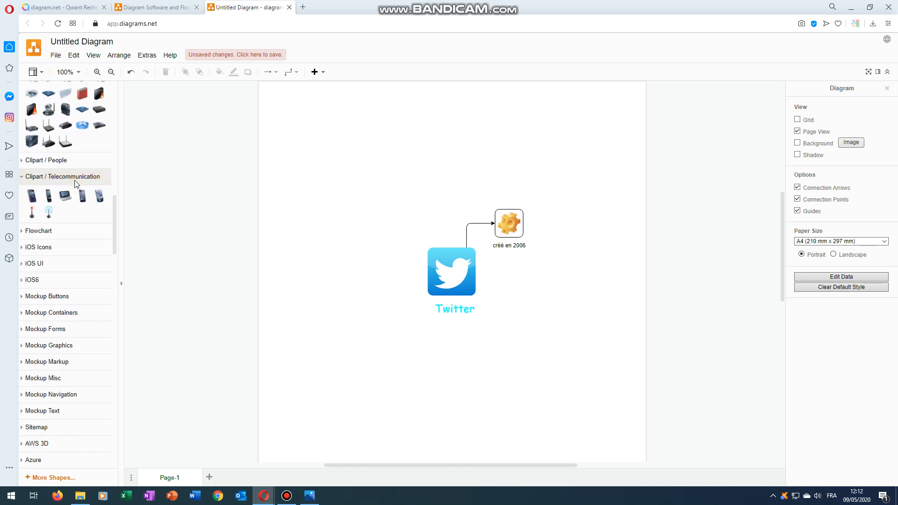
scroll(75, 184, down, 1)
scroll(75, 184, down, 5)
Insert the document icon from the Azure library and place it to the right of the Twitter icon.
click(48, 200)
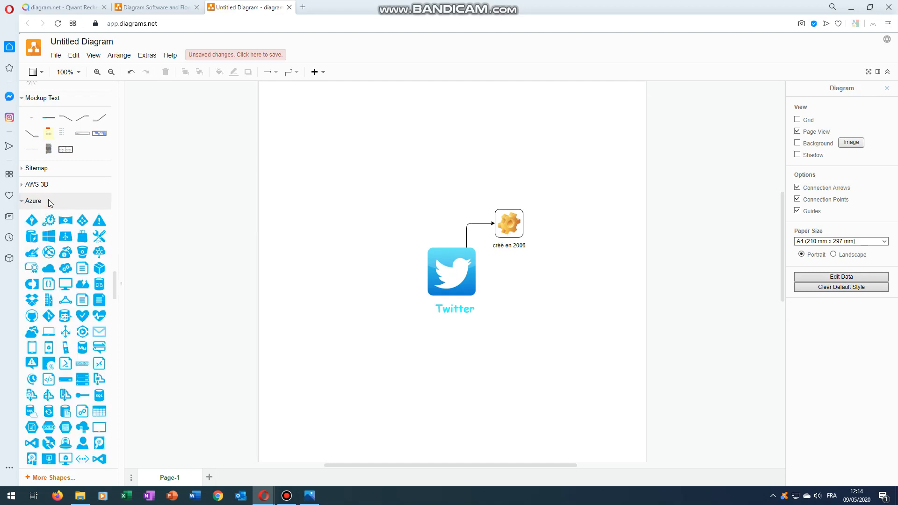
scroll(78, 207, down, 1)
mouse_move(82, 223)
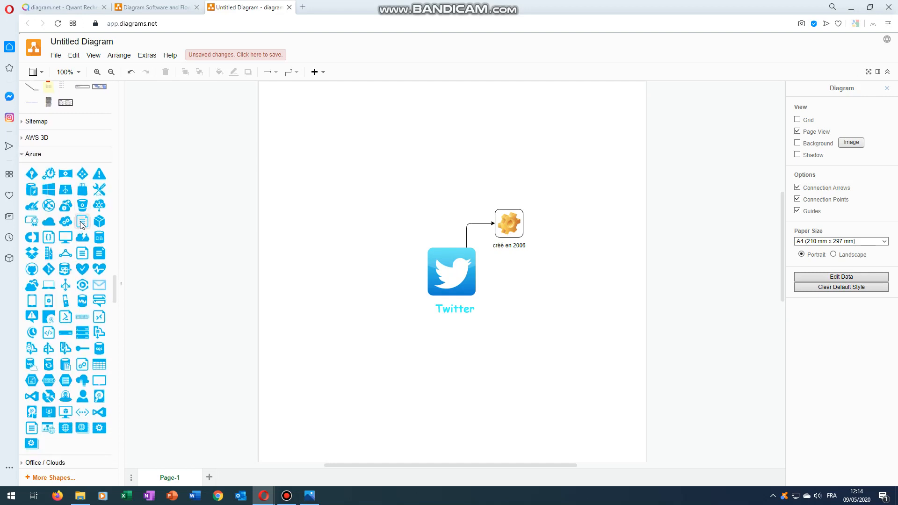
drag(82, 223, 83, 222)
click(82, 222)
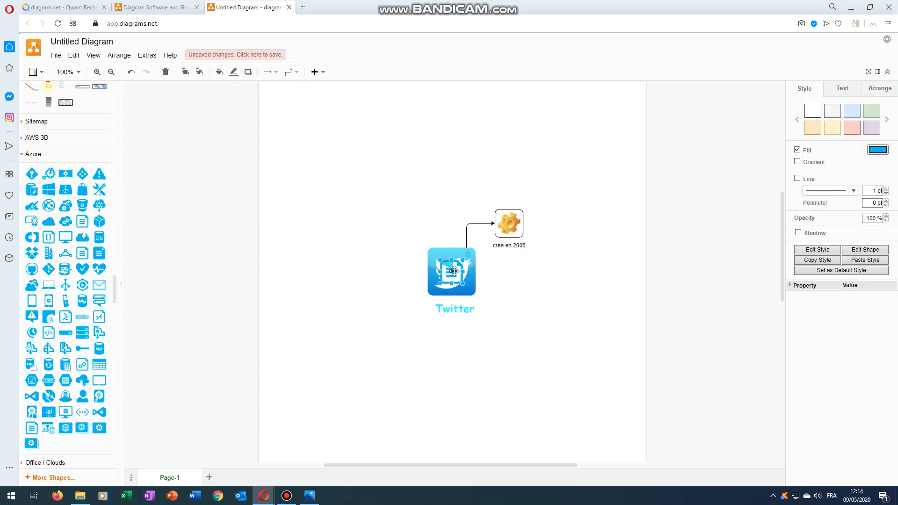
drag(451, 270, 536, 277)
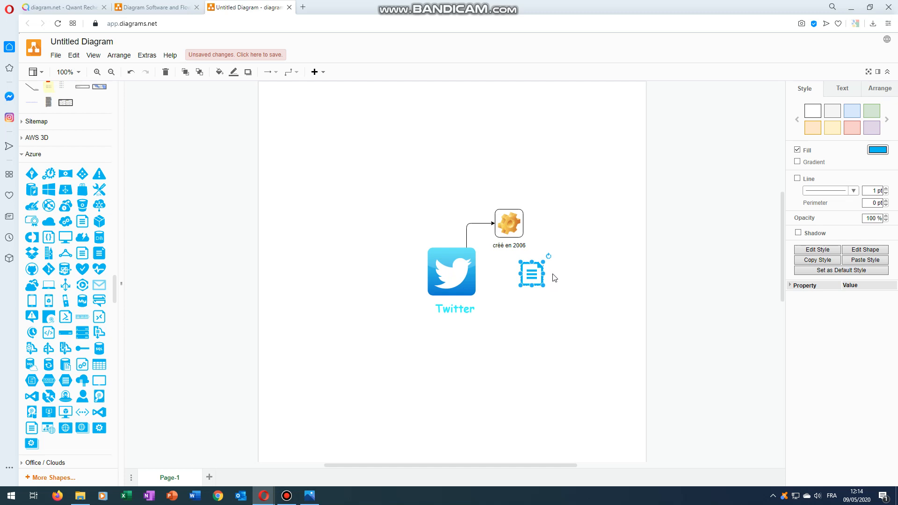
Add the two-line text "réseau social de microblogging" / "280 caractères" and position it to the right of the document icon.
double_click(553, 278)
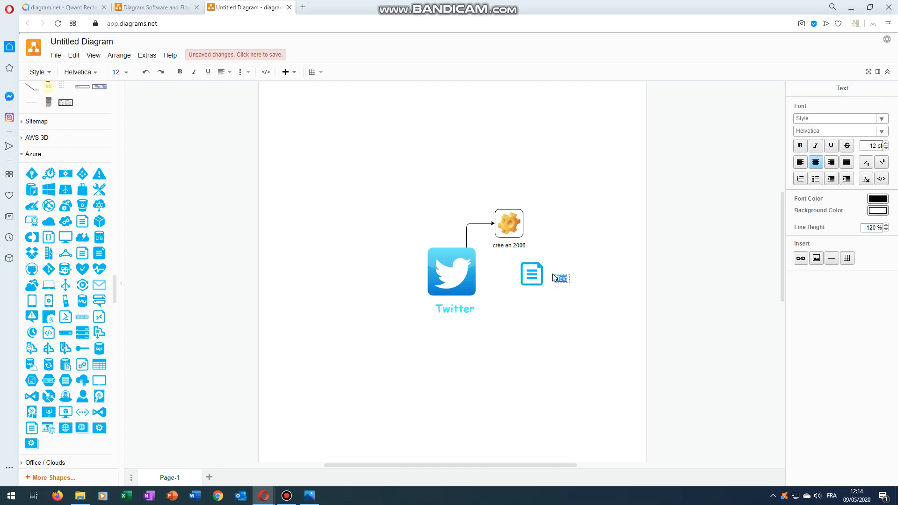
text(réseau social de microblogging)
key(Return)
text(280 caractères)
click(563, 305)
drag(559, 286, 581, 277)
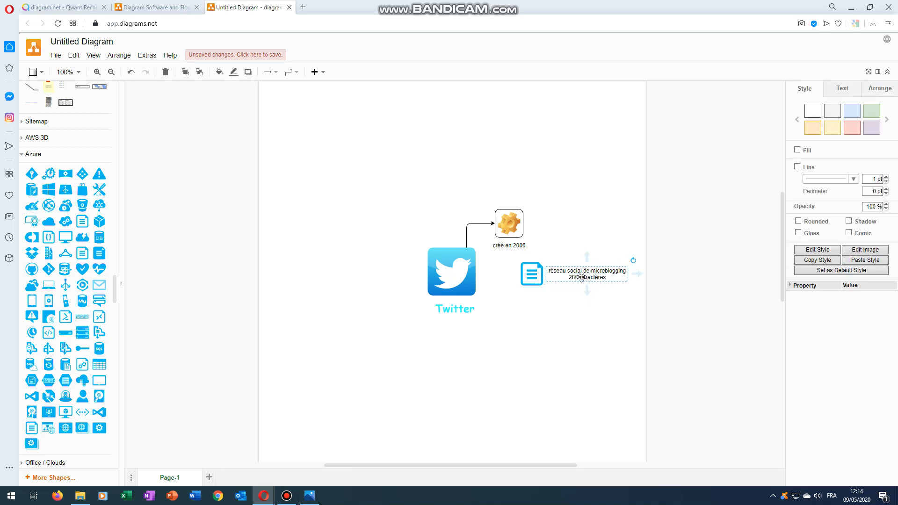
Insert a rounded elbow connector from the Misc library and connect the Twitter icon's right side to the document icon.
scroll(98, 250, up, 10)
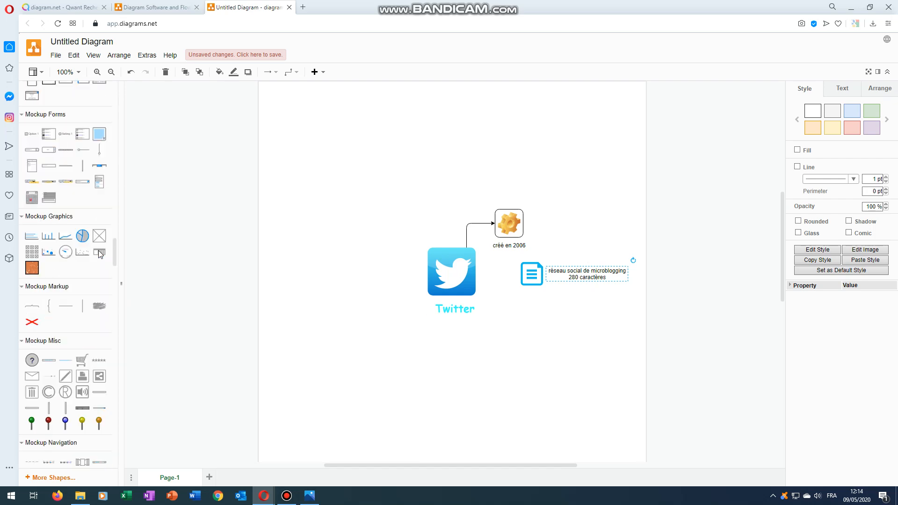
scroll(98, 251, up, 15)
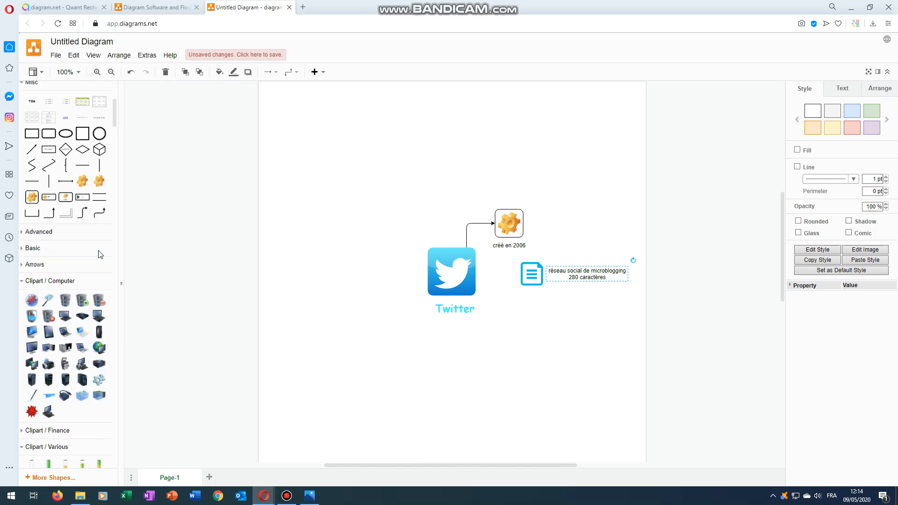
scroll(99, 254, up, 5)
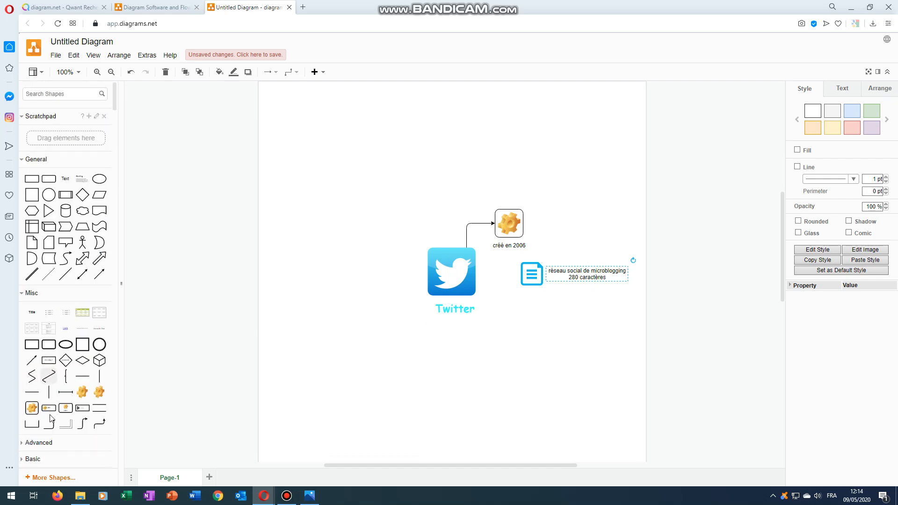
click(82, 424)
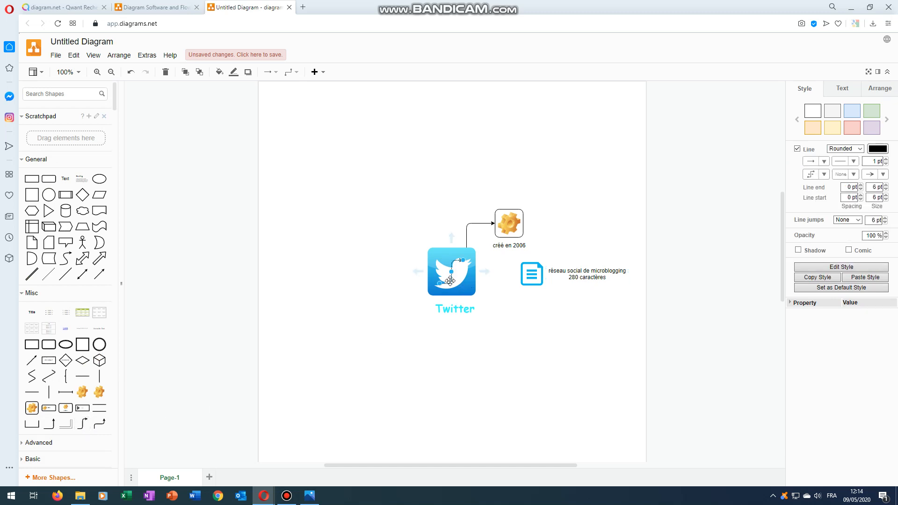
drag(450, 281, 523, 275)
click(512, 362)
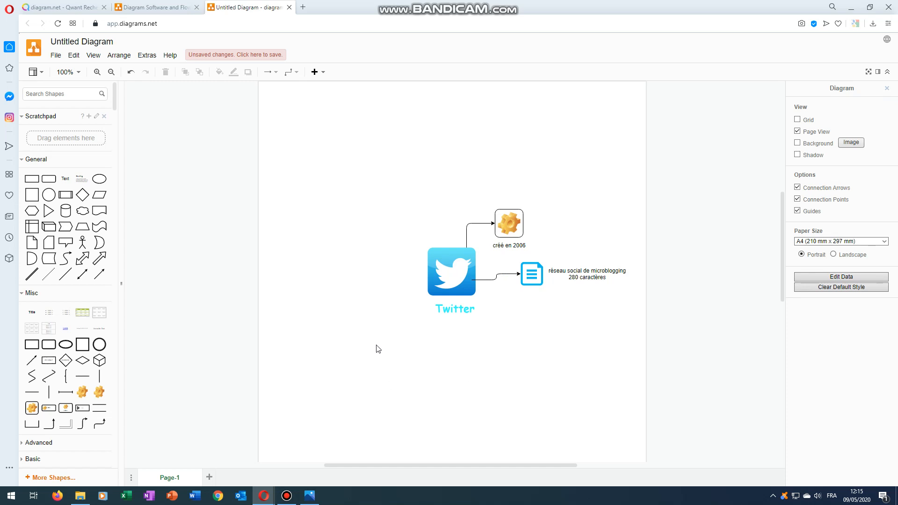
Export the diagram as a PNG with the default image settings and download it under the filename "cartementale_" followed by the teacher's name.
click(56, 56)
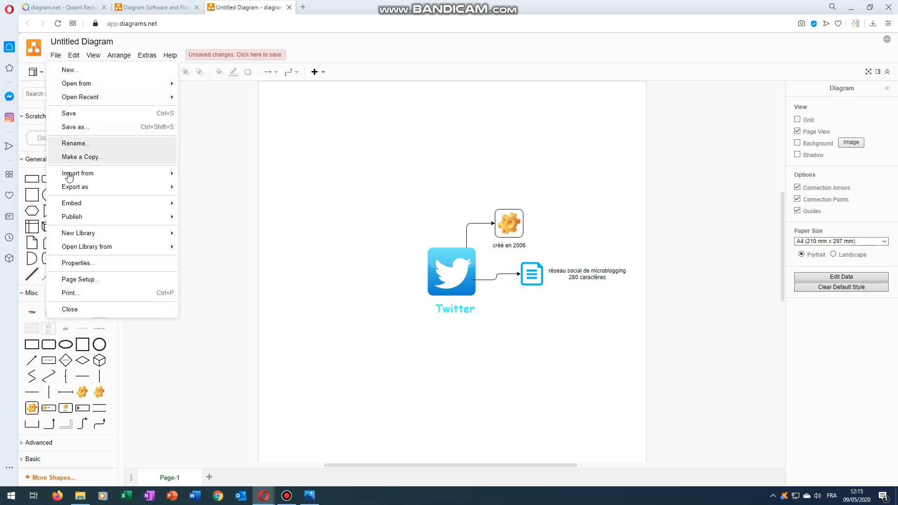
mouse_move(73, 192)
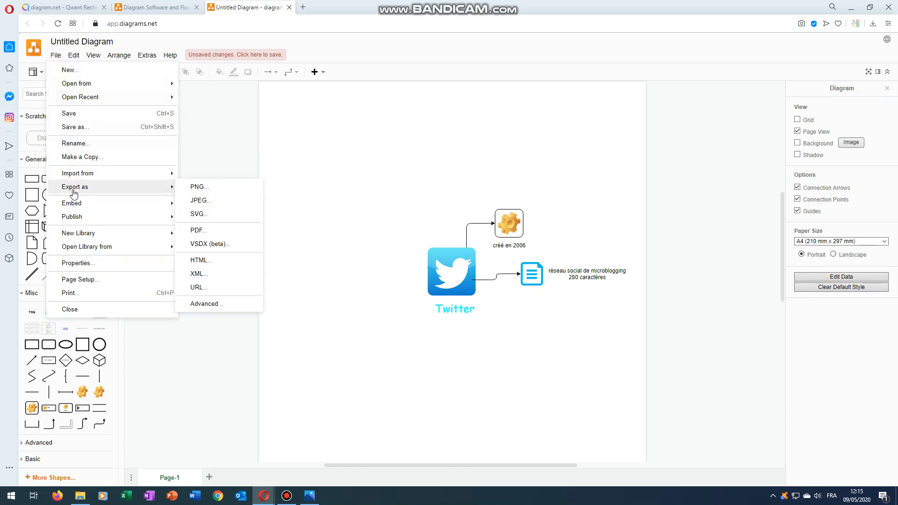
click(196, 188)
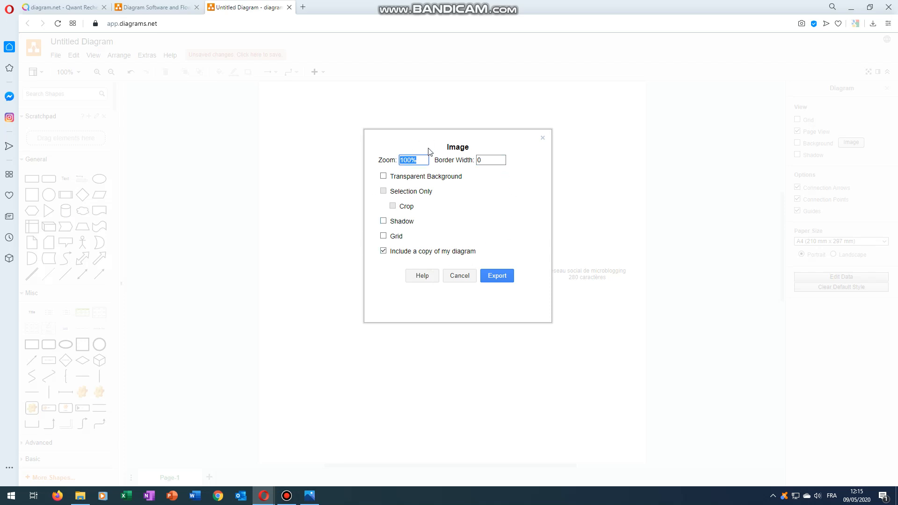
click(497, 275)
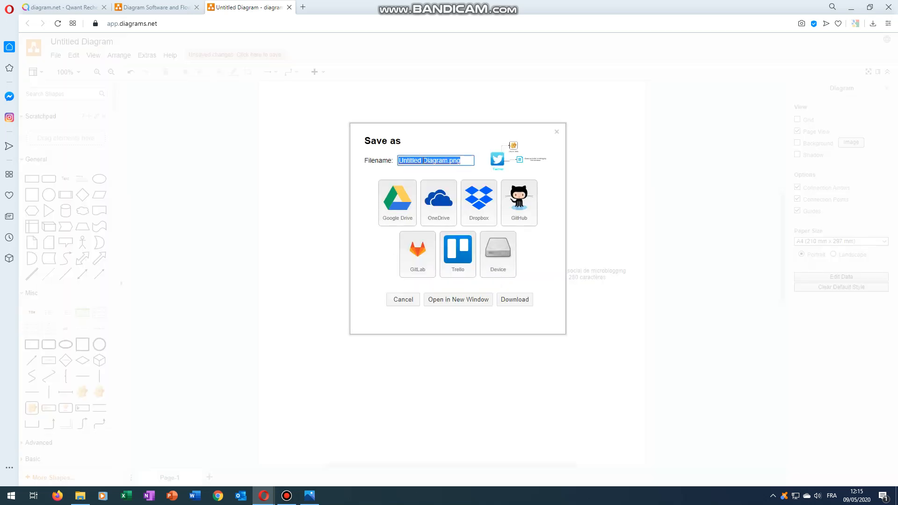
text(cartementale)
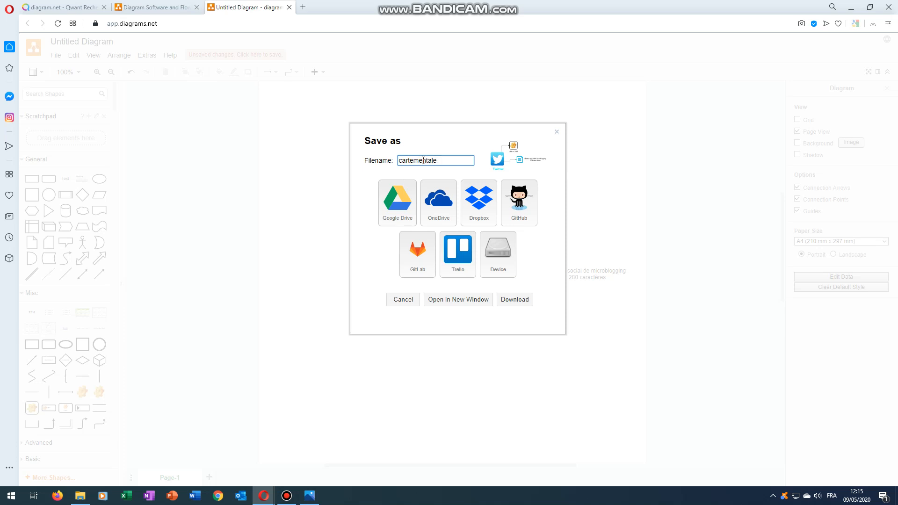
text(_mme.picard)
click(520, 303)
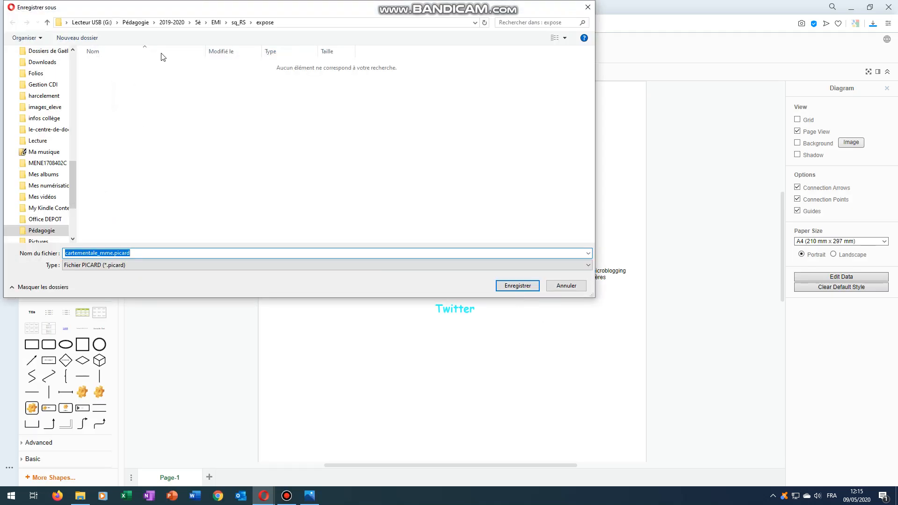
Save the exported file in the USB drive folder Pédagogie > 2019-2020 > 5è > EMI > sq_RS > expose.
click(135, 23)
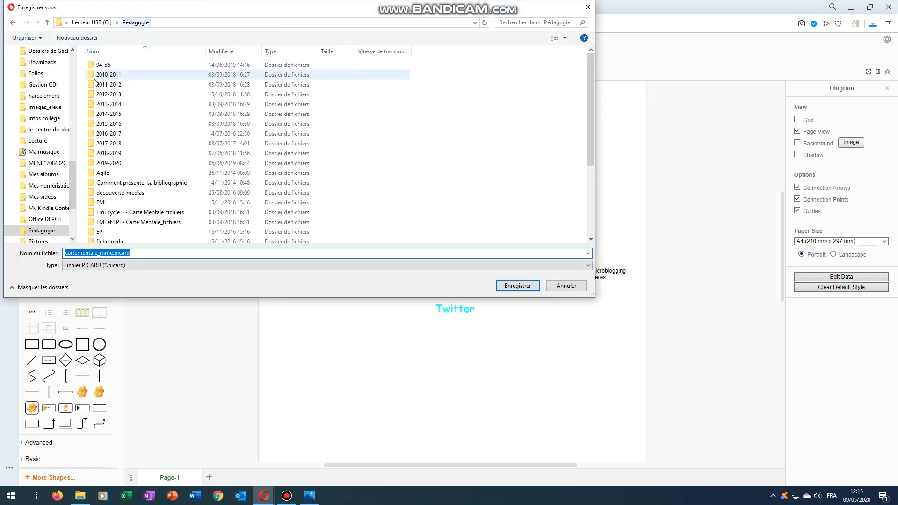
double_click(112, 165)
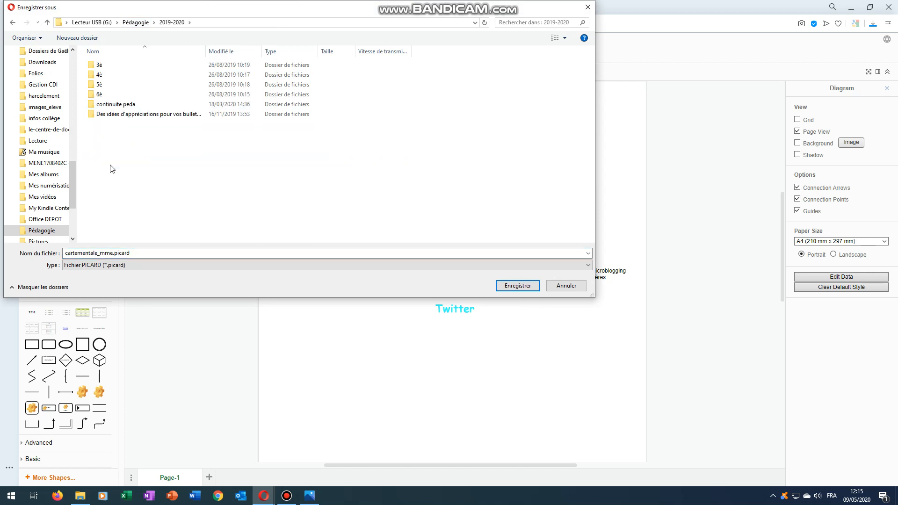
double_click(99, 85)
double_click(120, 62)
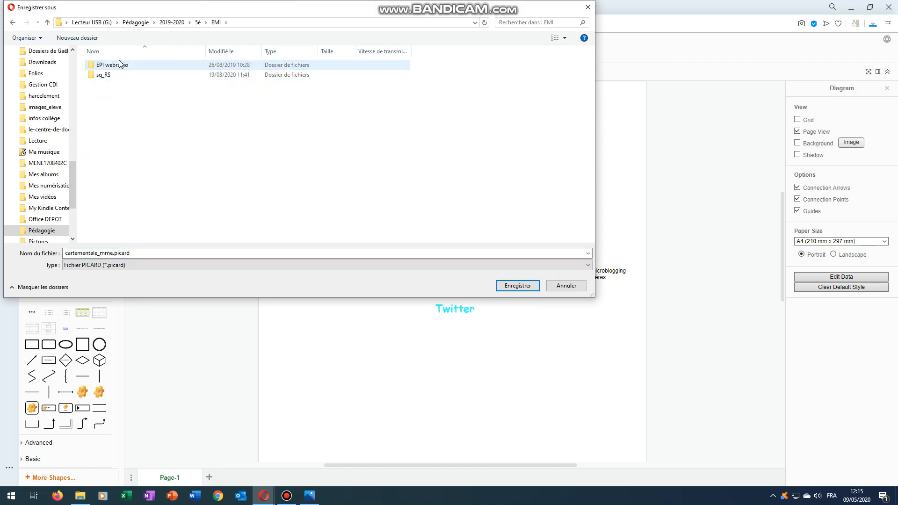
double_click(118, 76)
double_click(111, 85)
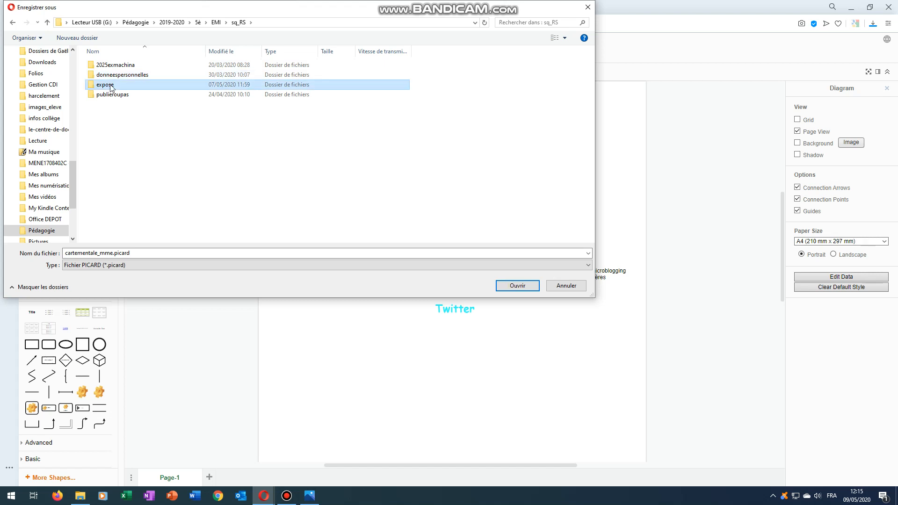
click(517, 286)
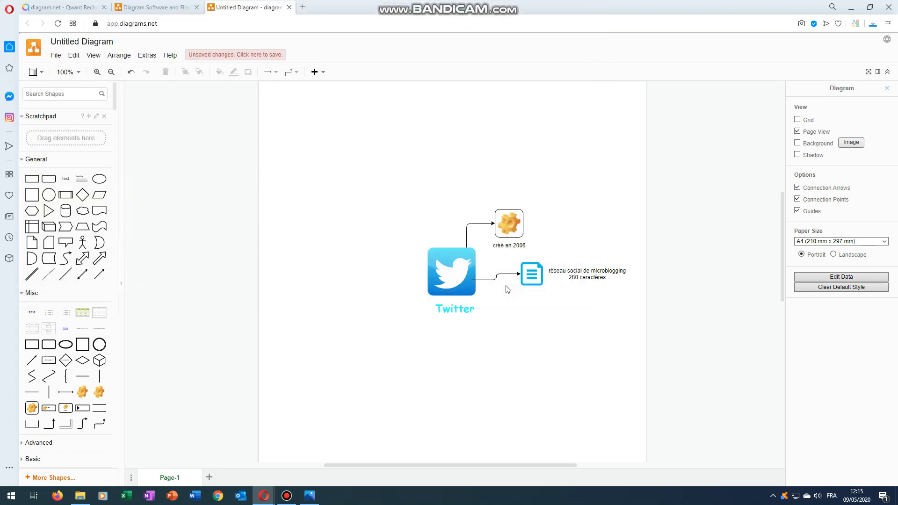